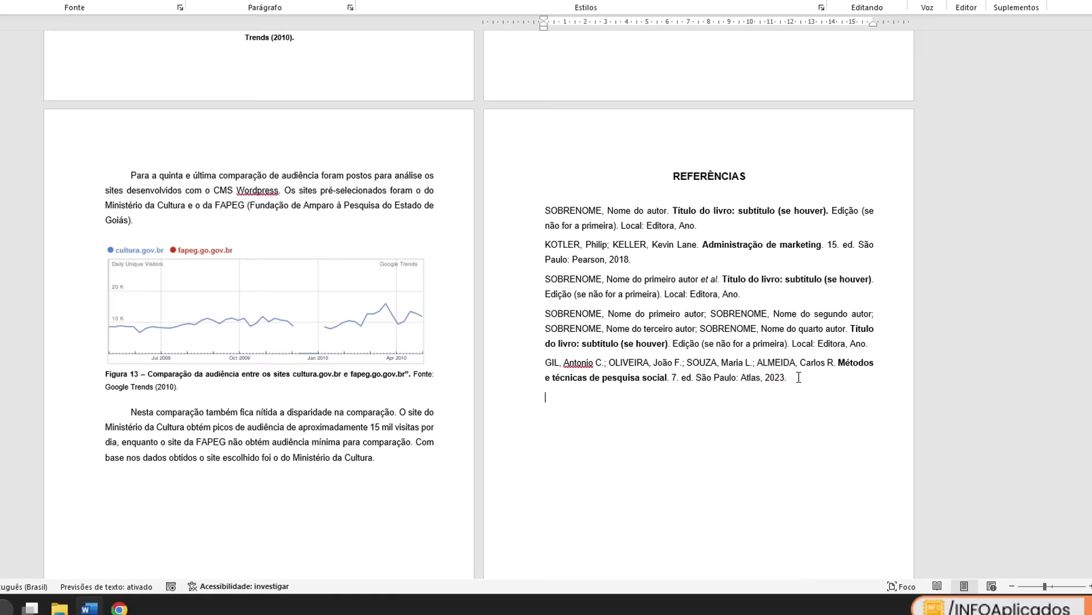
# Add an online book reference template ending in "Local: Editora, Ano. Disponível em: <URL>. Acesso em: dia mês ano.".
pyautogui.write('SOBRENOME, Nome do autor. Título do livro: subtítulo (se houver). Edição (se não for a primeira). Local: Editora, Ano. Disponível em: <URL>. Acesso em: dia mês ano.')
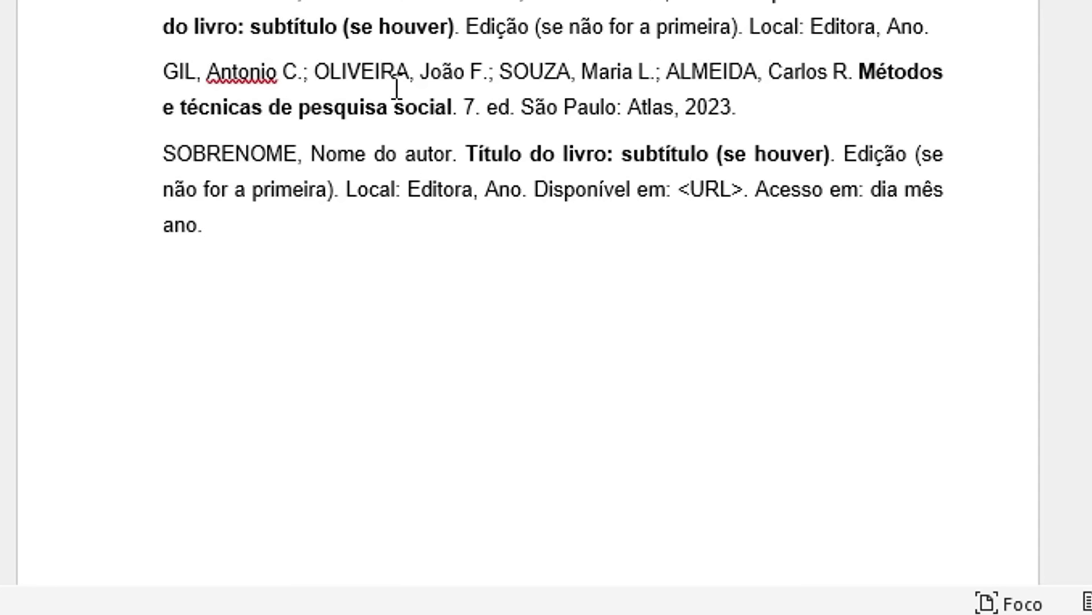
# Add an example reference for "Gestão de pessoas: o novo papel dos recursos humanos nas organizações", 4. ed., Elsevier, 2014, with the title in bold.
pyautogui.click(237, 229)
pyautogui.press('Return')
pyautogui.write('CHIAVENATO, Idalberto. Gestão de pessoas: o novo papel dos recursos humanos nas organizações. 4. ed. Rio de Janeiro: Elsevier, 2014. Disponível em: <https://www.minhabiblioteca.com.br>. Acesso em: 10 mar. 2025.')
pyautogui.moveTo(166, 261); pyautogui.dragTo(343, 308)
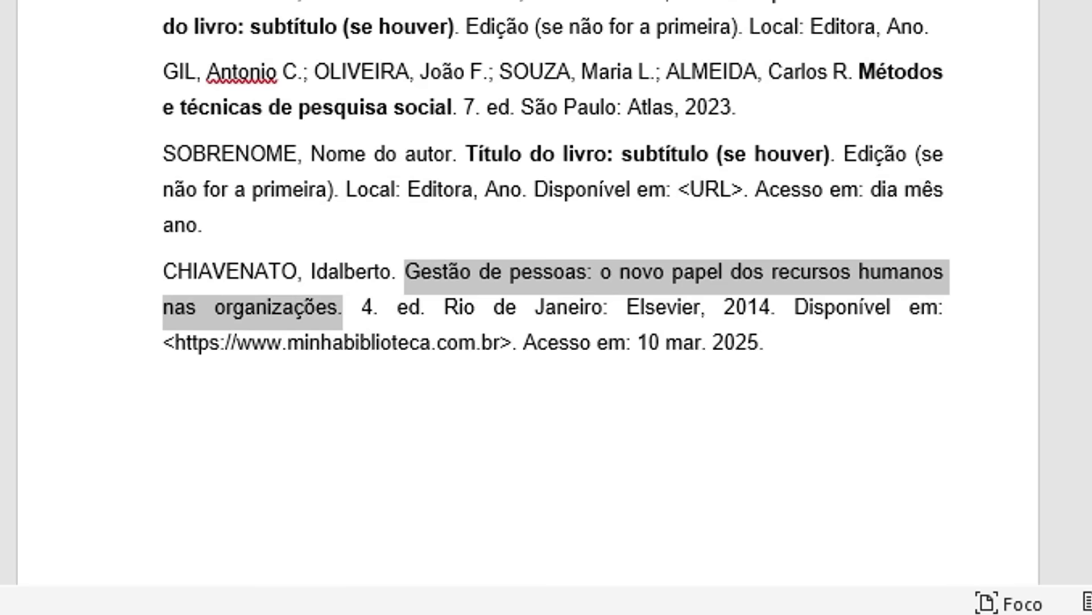
pyautogui.hotkey('ctrl', 'n')
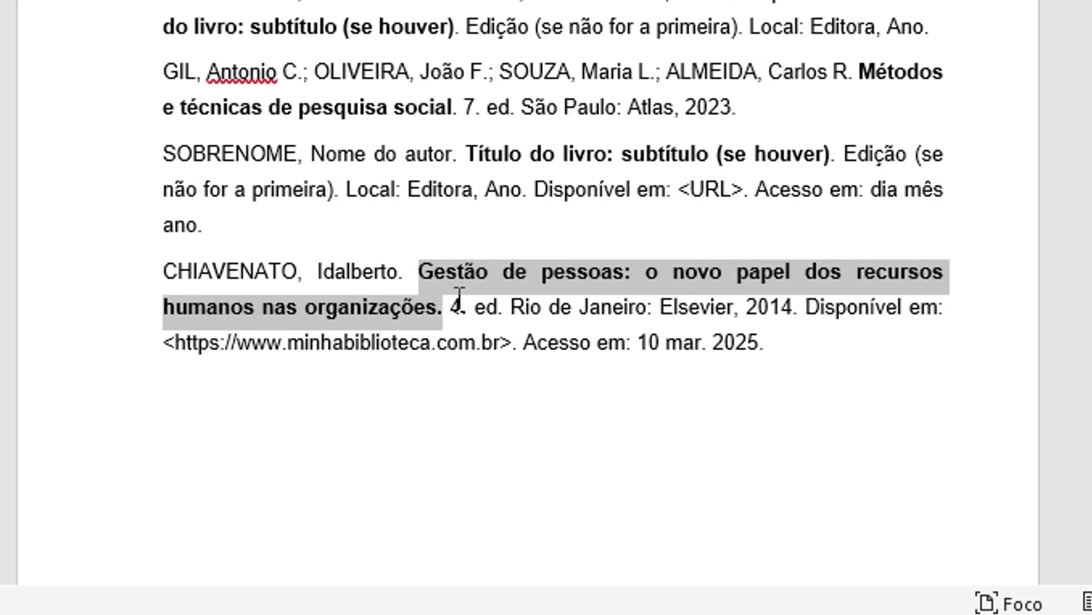
# Examine the edition, place, publisher, year and bracketed URL of the example online book reference.
pyautogui.moveTo(459, 307); pyautogui.dragTo(715, 307)
pyautogui.click(761, 307)
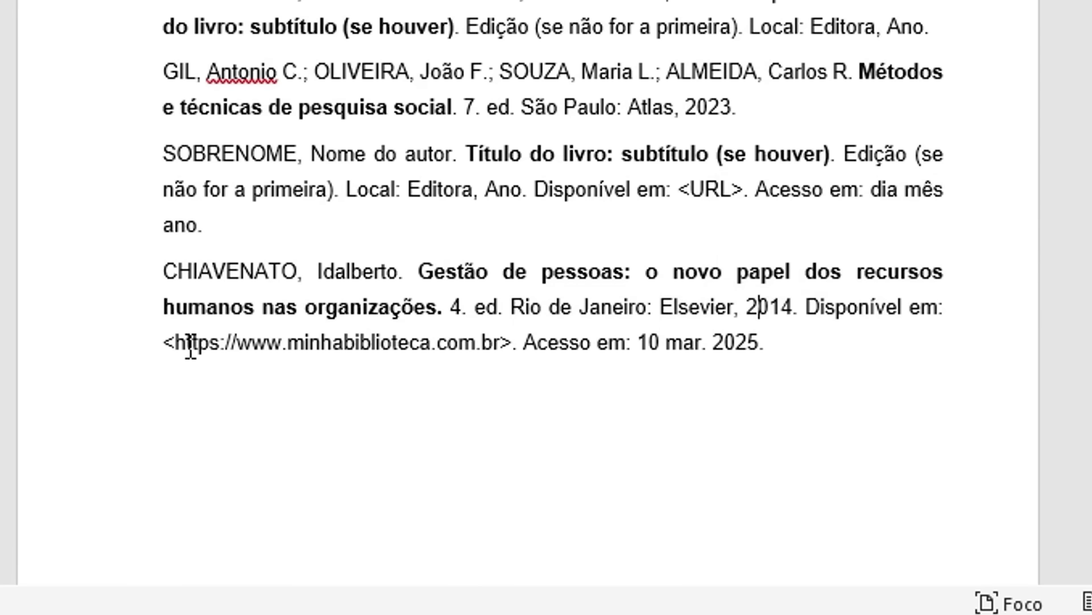
pyautogui.moveTo(175, 346); pyautogui.dragTo(502, 347)
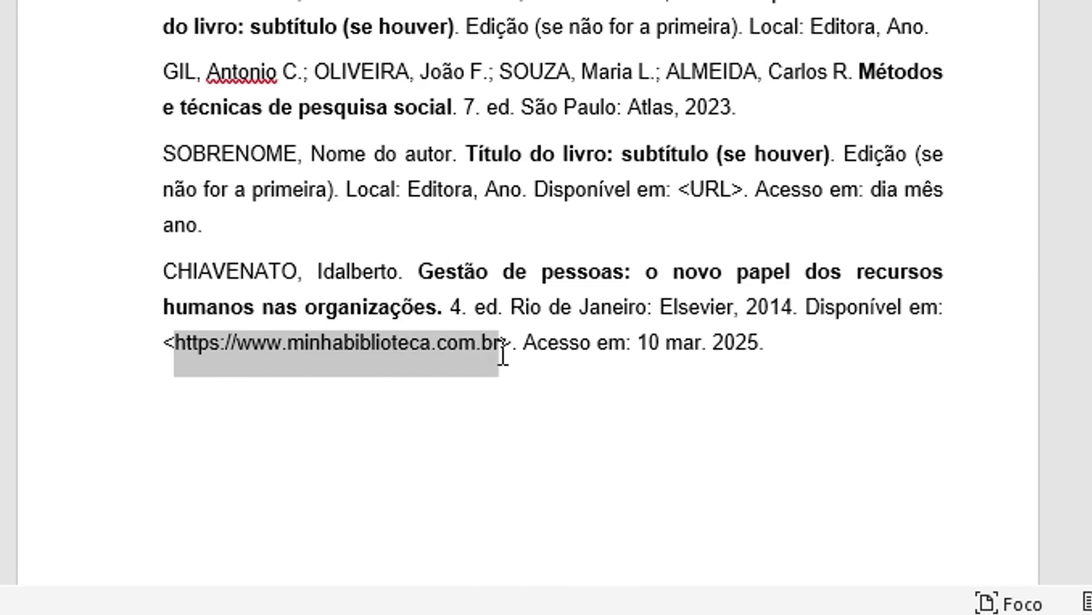
pyautogui.click(503, 351)
pyautogui.moveTo(173, 344); pyautogui.dragTo(167, 346)
pyautogui.moveTo(500, 346); pyautogui.dragTo(512, 345)
pyautogui.click(400, 349)
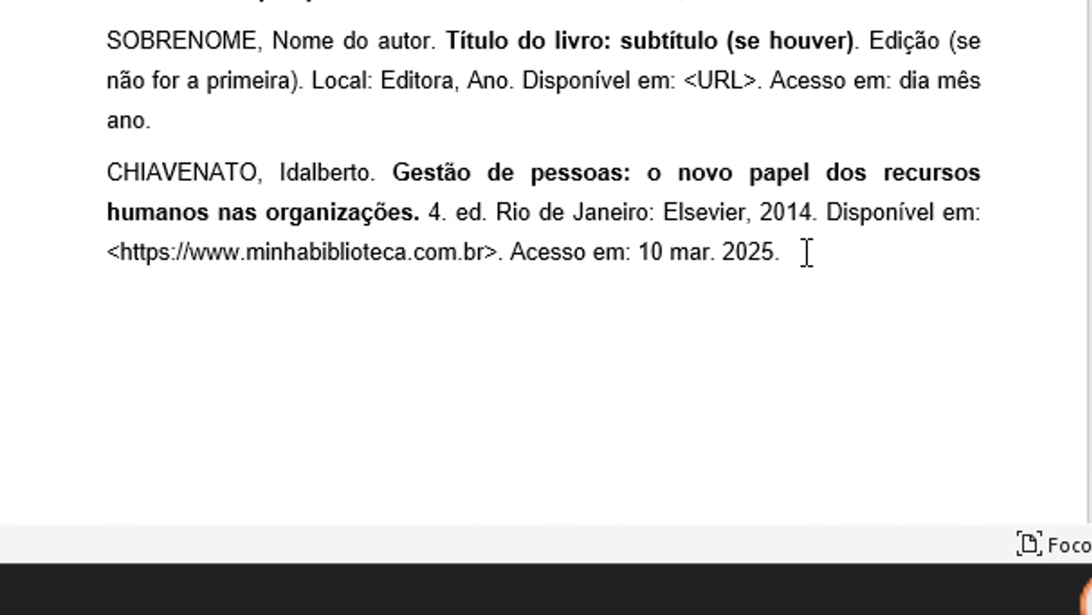
# Add a book chapter reference template with chapter author and title, "In:" organizer, "Título do livro", "Local: Editora, Ano. p. inicial-final do capítulo.".
pyautogui.write('SOBRENOME, Nome do autor do capítulo. Título do capítulo. In: SOBRENOME, Nome do organizador. Título do livro. Local: Editora, Ano. p. inicial-final do capítulo.')
pyautogui.moveTo(108, 303); pyautogui.dragTo(777, 301)
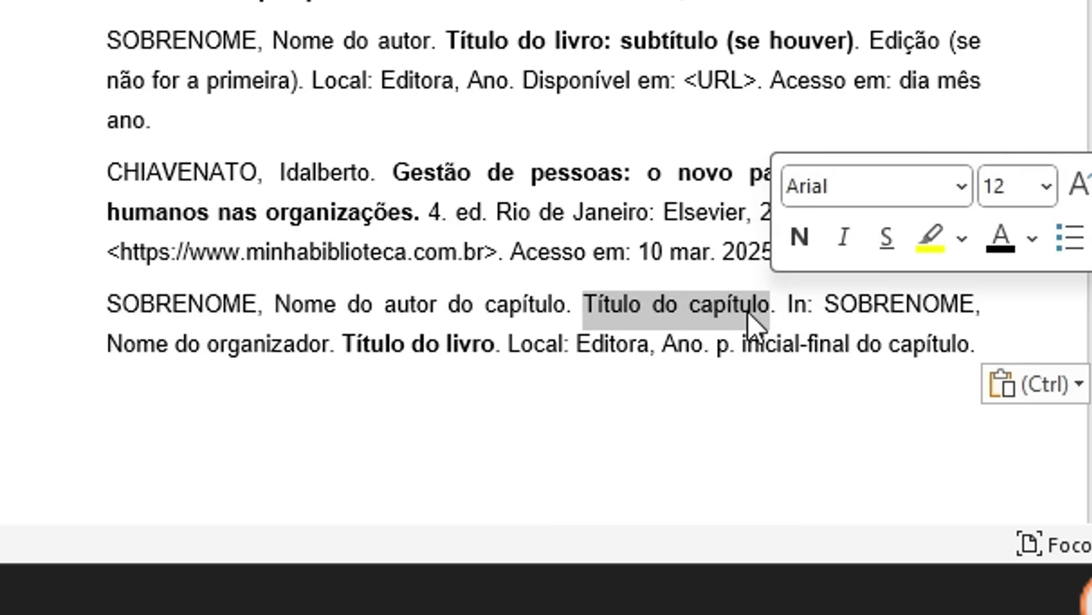
pyautogui.click(791, 307)
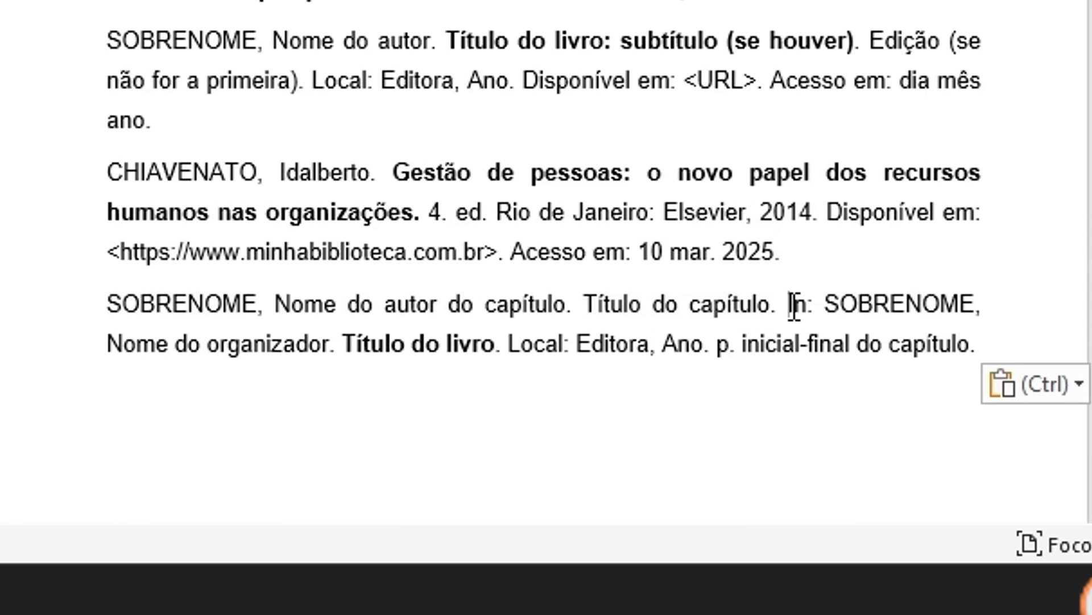
pyautogui.moveTo(792, 306); pyautogui.dragTo(490, 347)
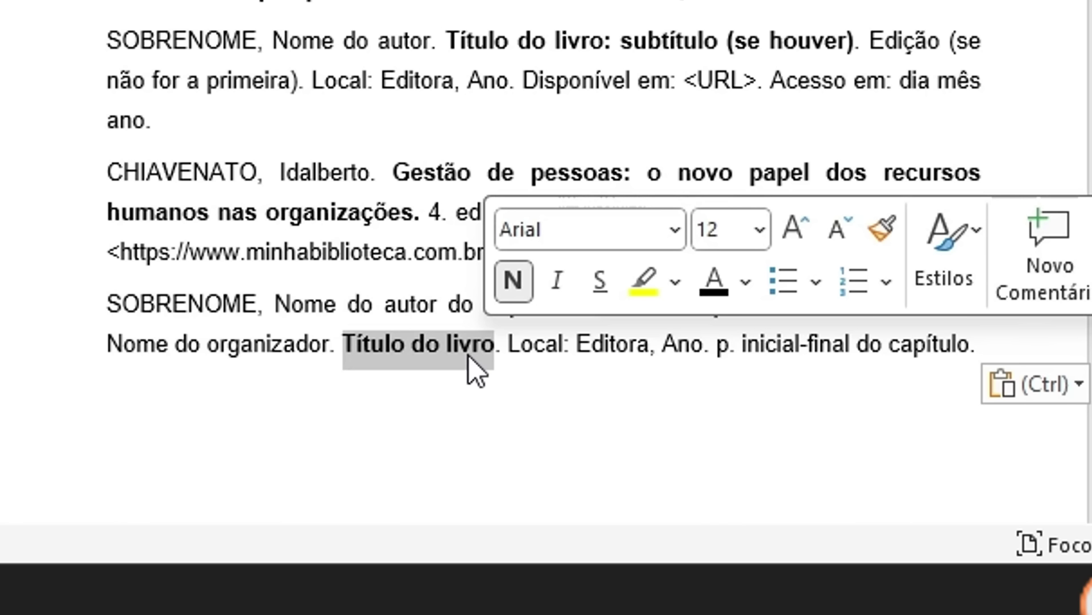
# Add the example chapter reference "Gestão do conhecimento e inteligência empresarial" from "Ecologia da informação", São Paulo: Futura, 1998, p. 49-68.
pyautogui.press('Down')
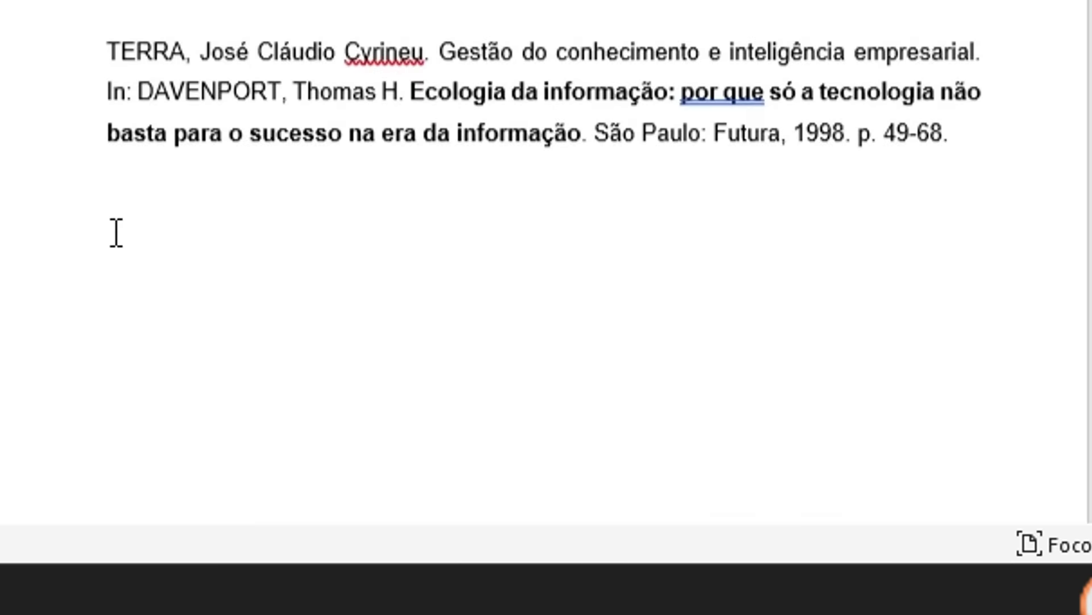
pyautogui.moveTo(108, 34); pyautogui.dragTo(986, 36)
pyautogui.moveTo(108, 76); pyautogui.dragTo(409, 59)
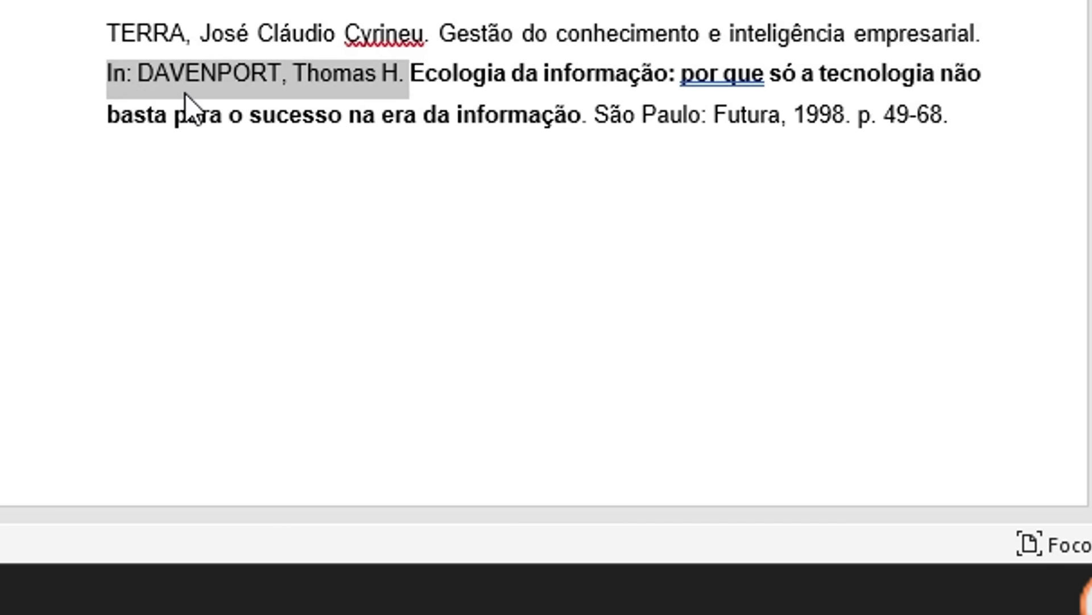
pyautogui.moveTo(410, 73); pyautogui.dragTo(961, 128)
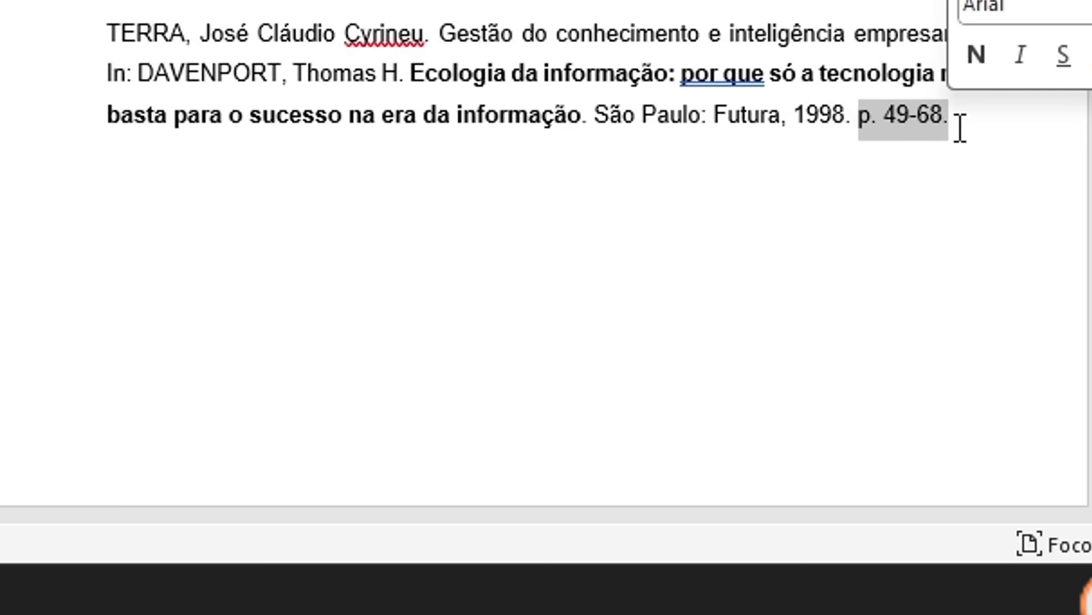
pyautogui.click(962, 126)
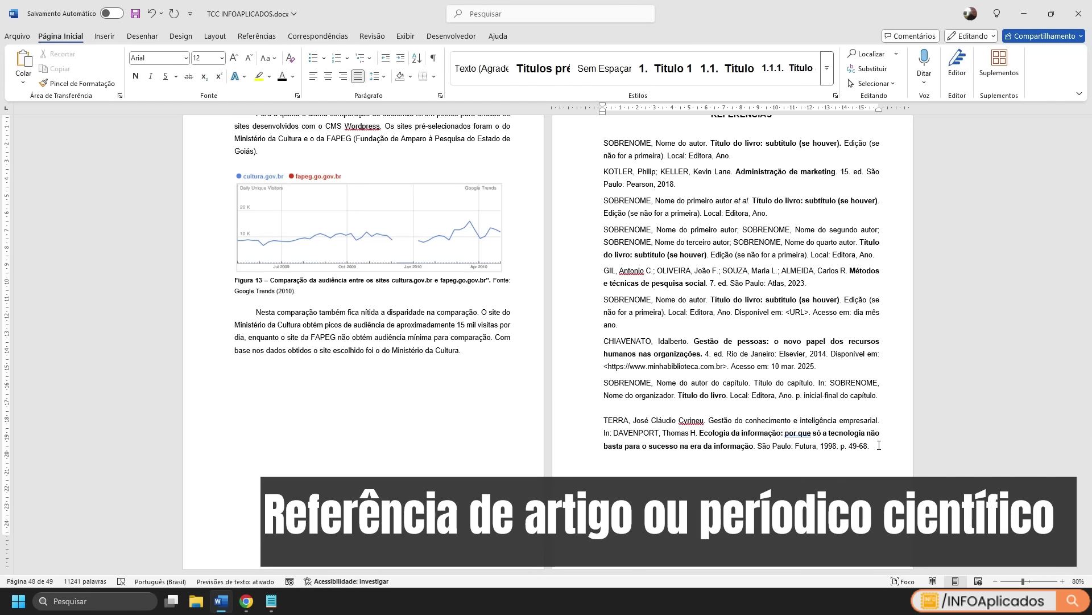
pyautogui.press('Return')
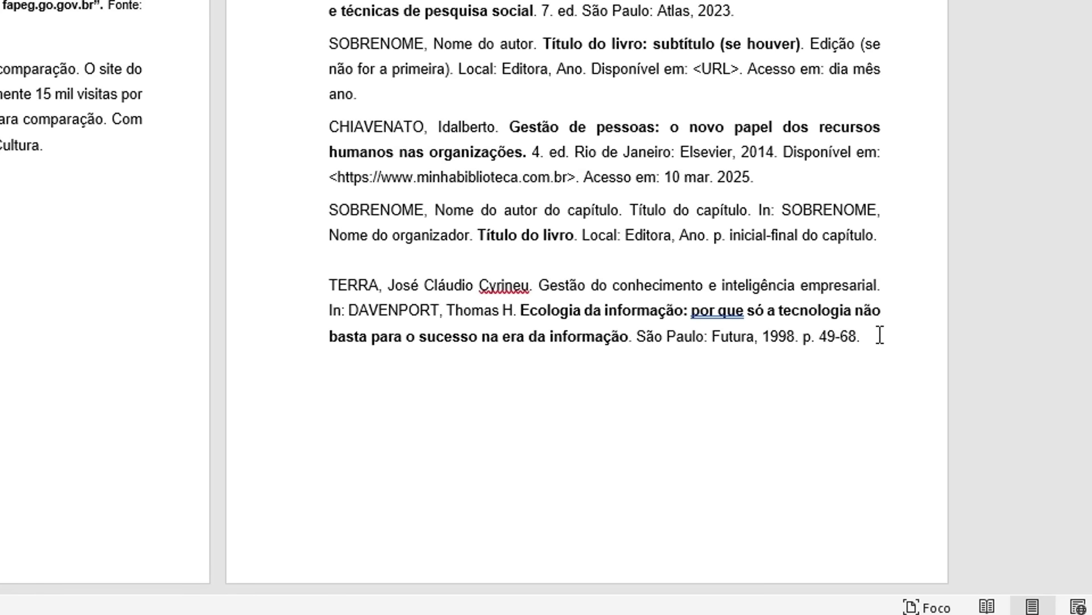
pyautogui.write('SOBRENOME, Nome do autor. Título do artigo. Nome do periódico, Local, v. volume, n. número, p. páginas, mês e ano.')
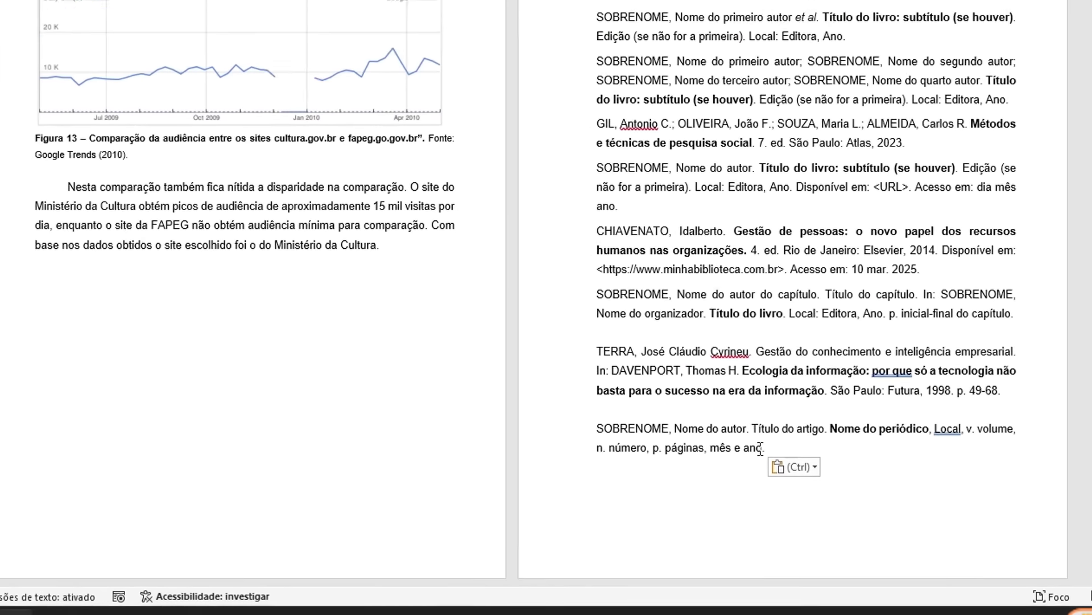
pyautogui.press('Escape')
pyautogui.write('OLIVEIRA, Carlos A.; SOUZA, Marina T. Estratégias de marketing digital para pequenas empresas. Revista Brasileira de Marketing, São Paulo, v. 10, n. 3, p. 45-60, jul./set. 2022.')
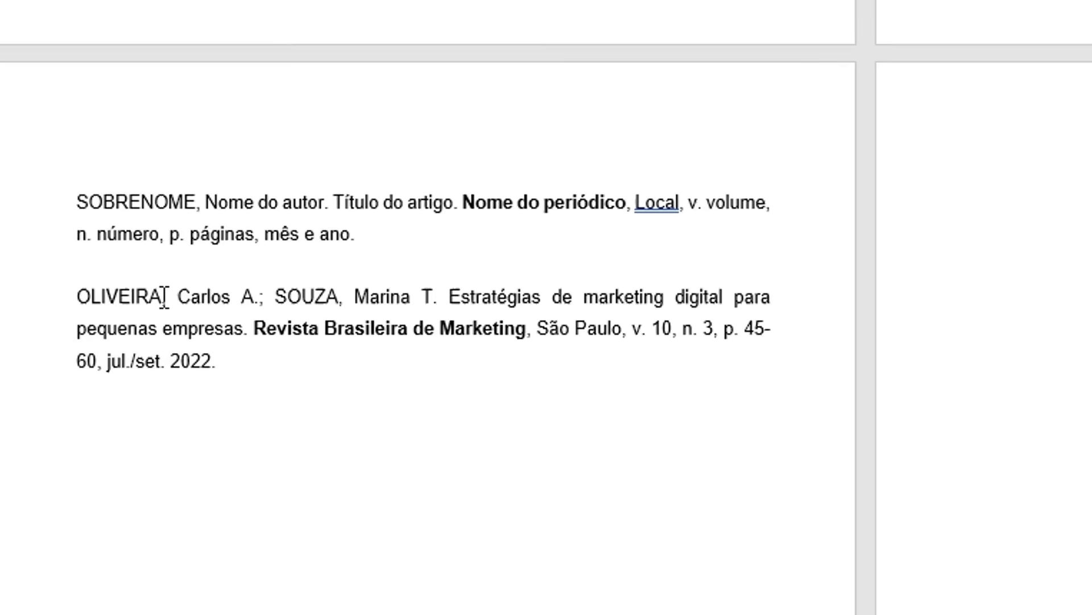
pyautogui.moveTo(56, 273); pyautogui.dragTo(929, 317)
pyautogui.click(312, 356)
pyautogui.click(696, 378)
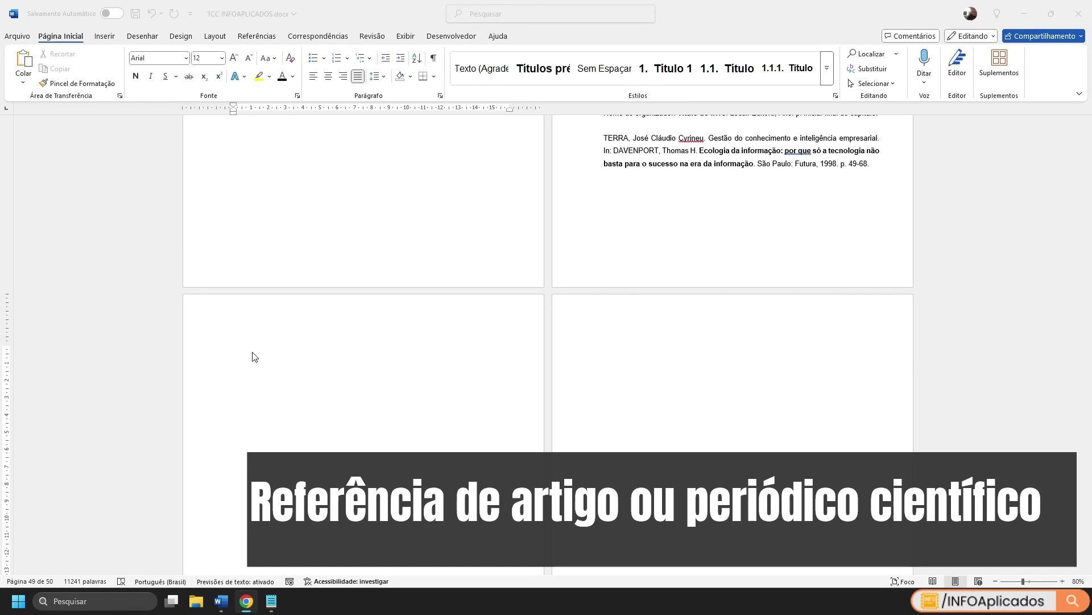
# Enter the article template on the blank page: "SOBRENOME, Nome do autor. Título do artigo. Nome do periódico, Local, v. volume, n. número, p. páginas, mês e ano.".
pyautogui.click(236, 352)
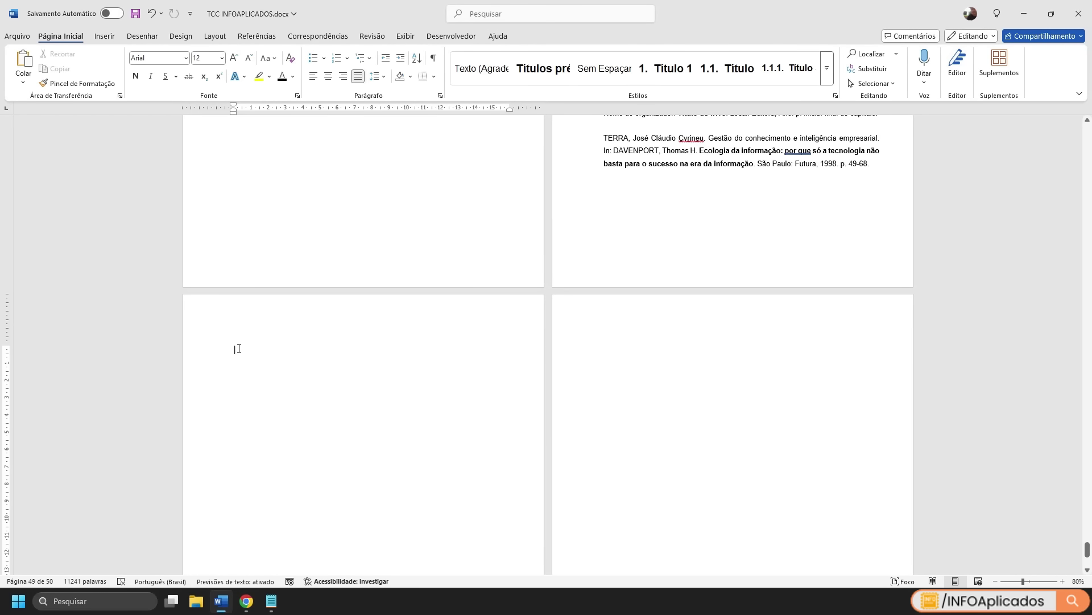
pyautogui.write('SOBRENOME, Nome do autor. Título do artigo. Nome do periódico, Local, v. volume, n. número, p. páginas, mês e ano.')
pyautogui.moveTo(239, 348); pyautogui.dragTo(336, 350)
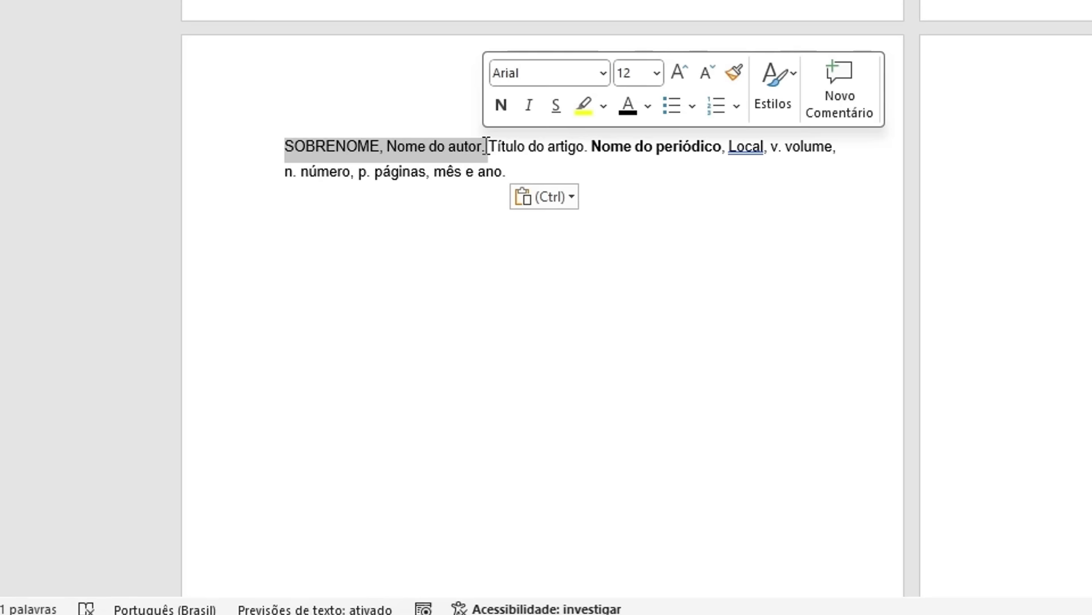
pyautogui.moveTo(493, 146); pyautogui.dragTo(711, 154)
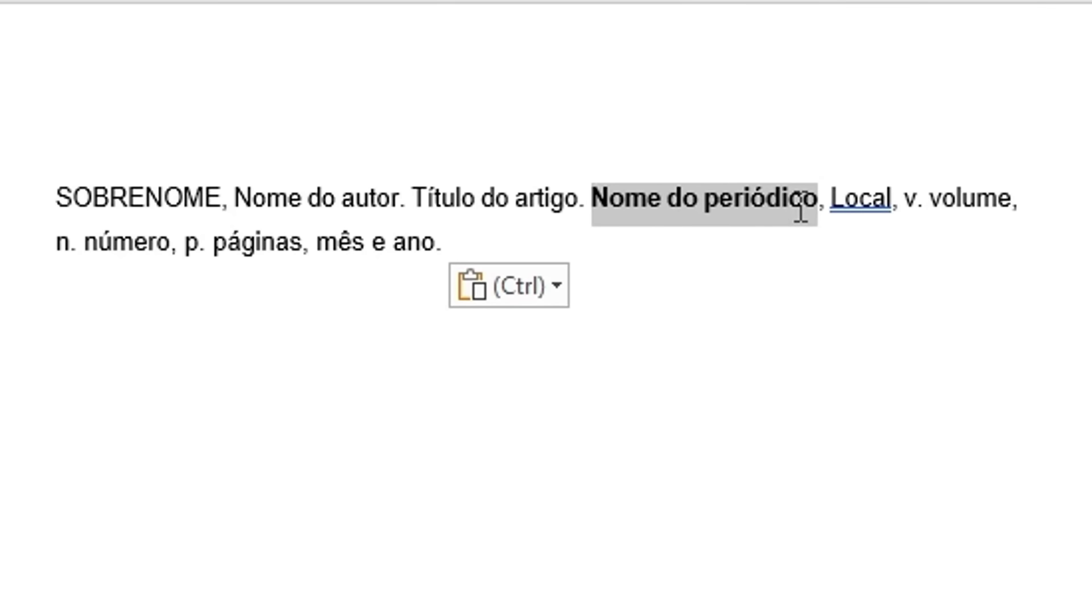
pyautogui.click(860, 219)
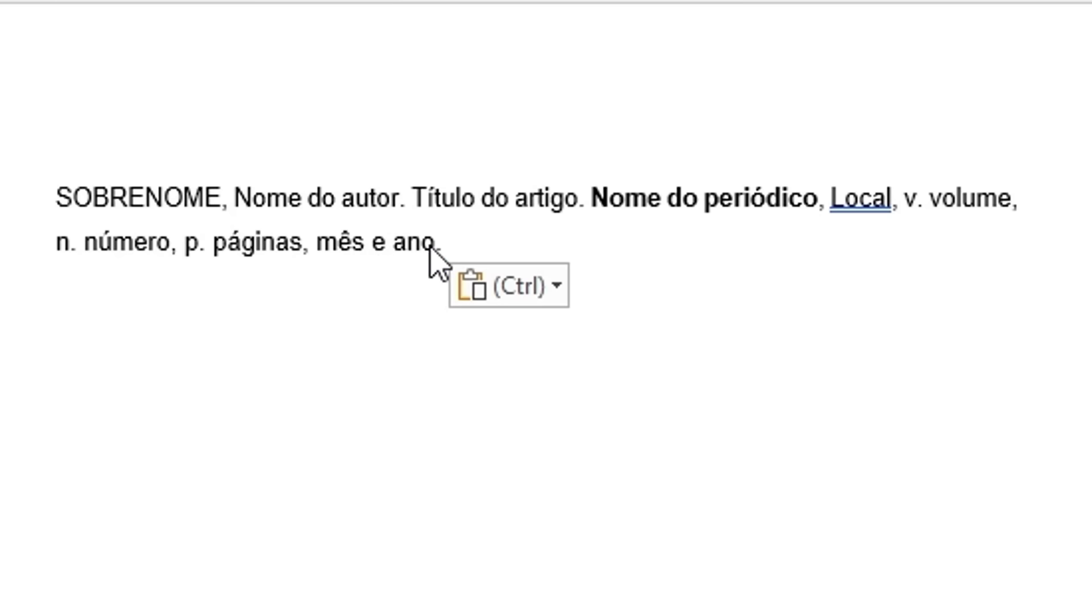
# Add an example article reference, "Estratégias de marketing digital para pequenas empresas", Revista Brasileira de Marketing, São Paulo, v. 10, n. 3, p. 45-60, jul./set. 2022.
pyautogui.click(463, 256)
pyautogui.press('Return')
pyautogui.write('OLIVEIRA, Carlos A.; SOUZA, Marina T. Estratégias de marketing digital para pequenas empresas. Revista Brasileira de Marketing, São Paulo, v. 10, n. 3, p. 45-60, jul./set. 2022.')
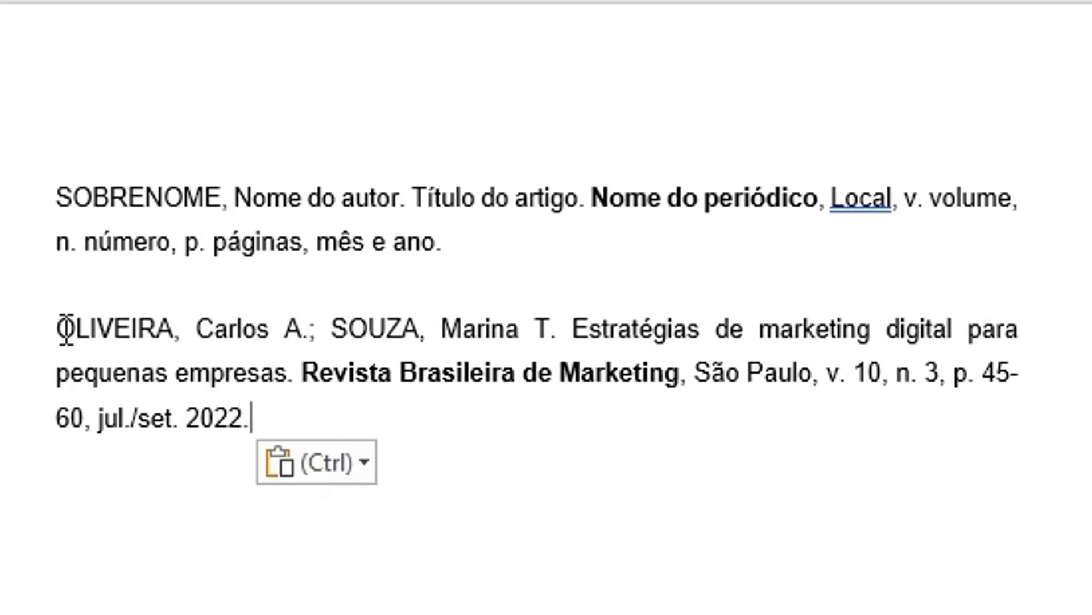
pyautogui.moveTo(57, 329); pyautogui.dragTo(758, 329)
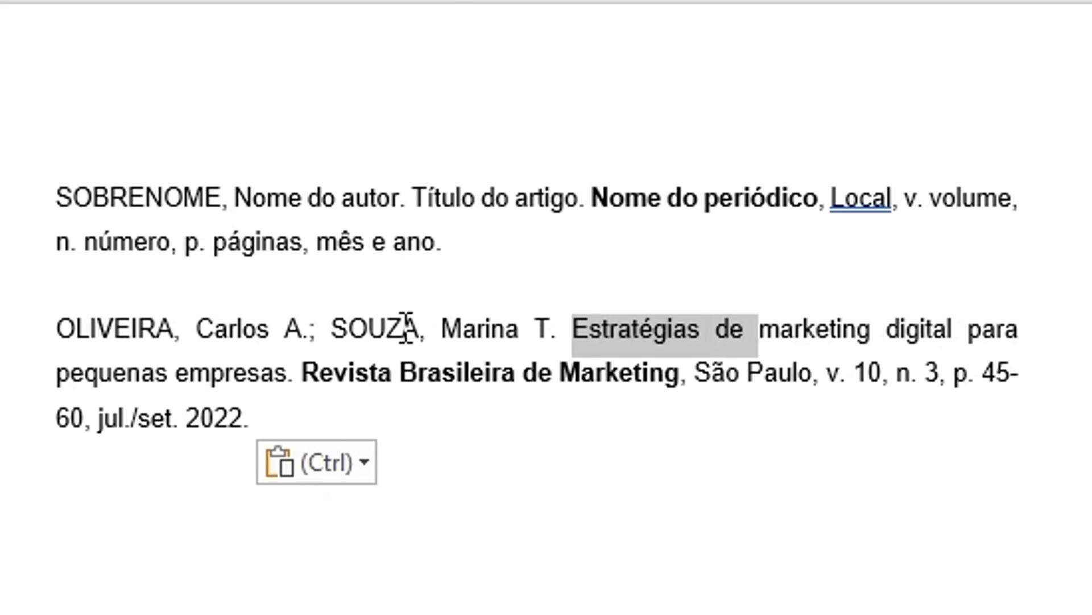
pyautogui.moveTo(407, 327); pyautogui.dragTo(88, 444)
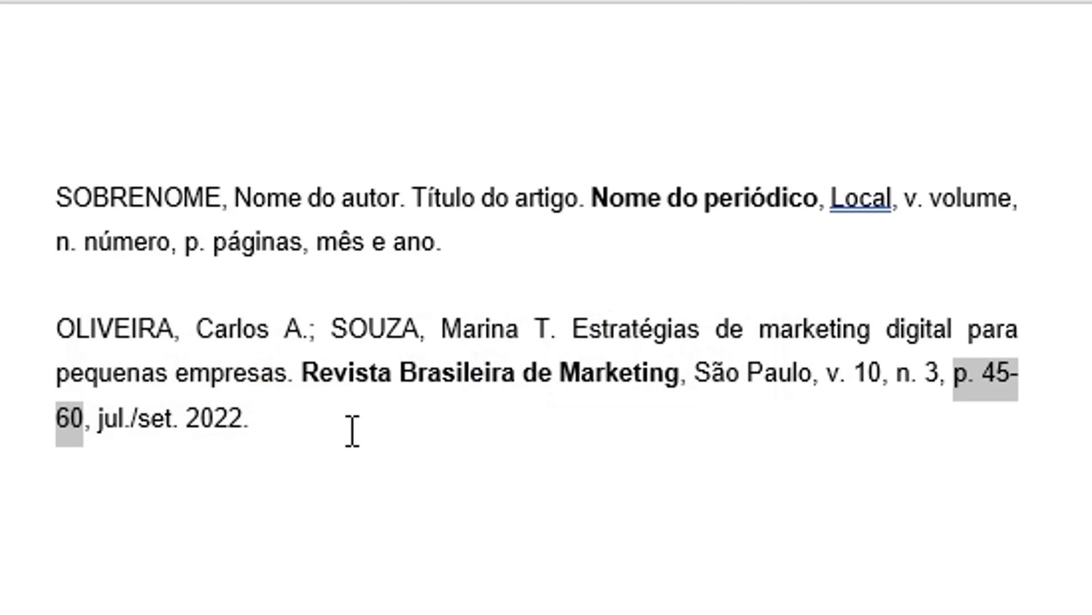
pyautogui.moveTo(100, 420); pyautogui.dragTo(273, 427)
pyautogui.click(287, 430)
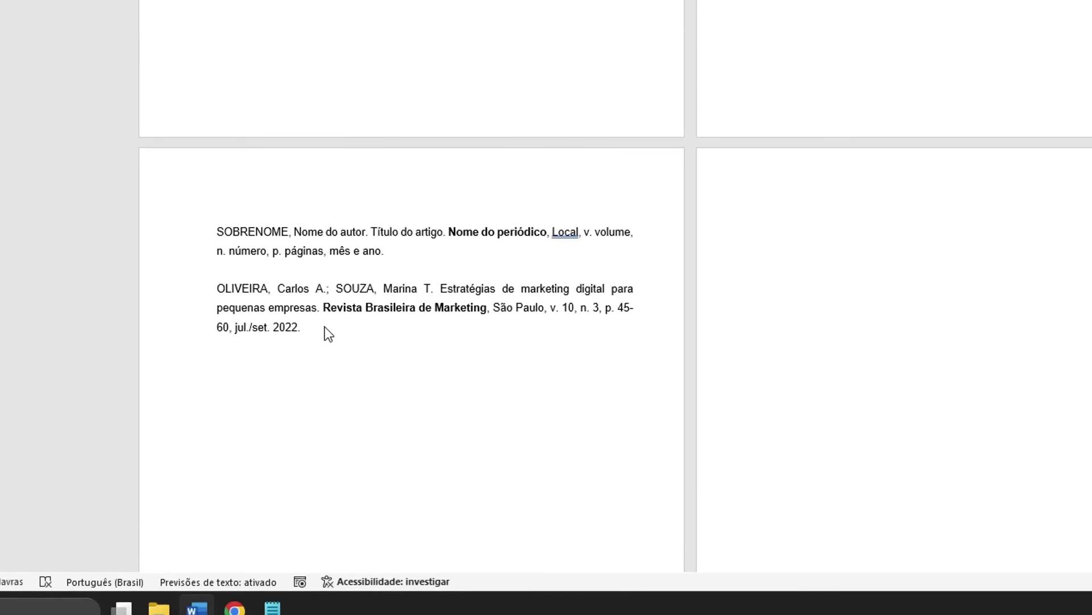
# Add an online article reference template with the journal details followed by "Disponível em: <URL>. Acesso em: dia mês ano.".
pyautogui.press('Return')
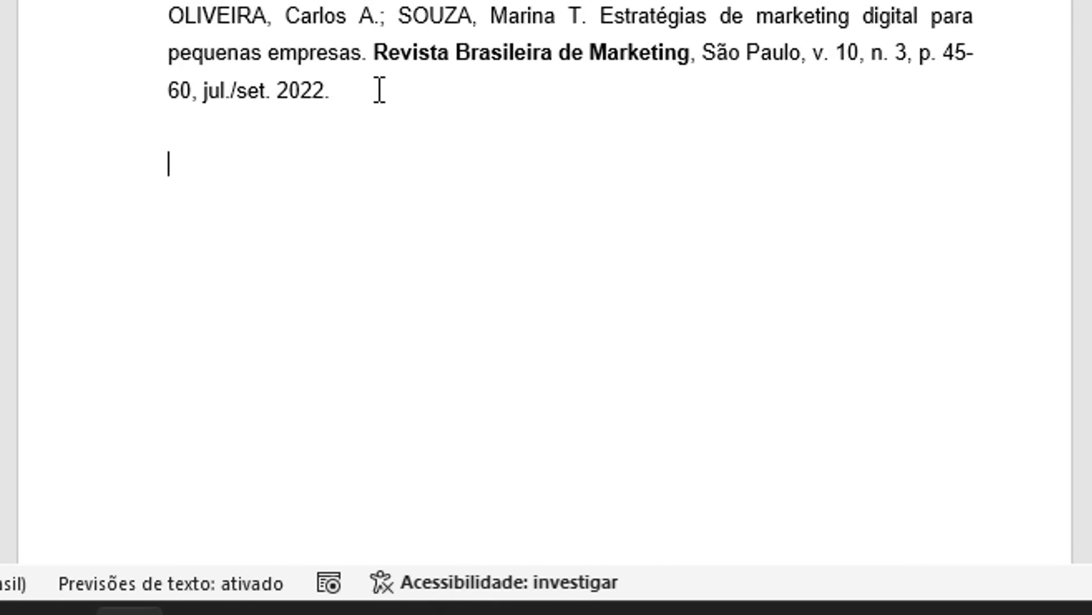
pyautogui.write('SOBRENOME, Nome do autor. Título do artigo. Nome do periódico, Local, v. volume, n. número, p. páginas, mês e ano. Disponível em: <URL>. Acesso em: dia mês ano.')
pyautogui.moveTo(168, 164); pyautogui.dragTo(783, 171)
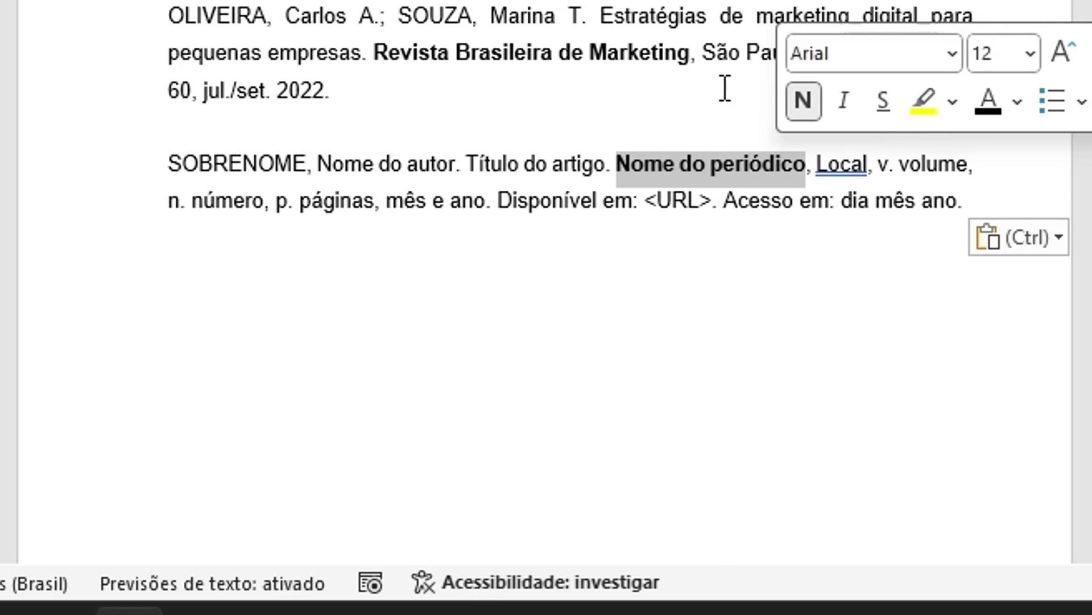
pyautogui.click(829, 165)
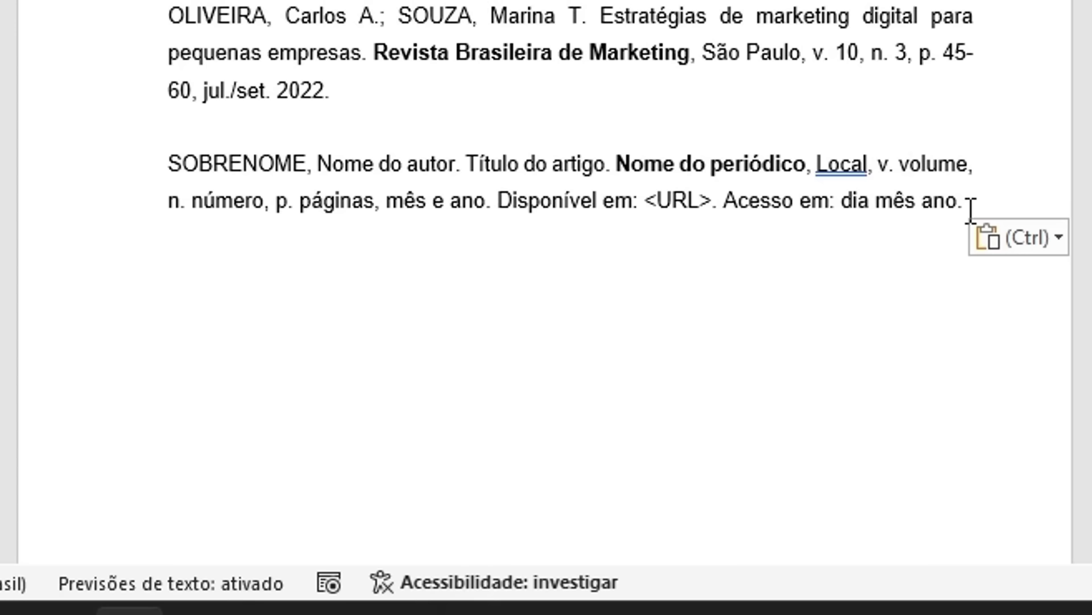
# Add the example online article "Marketing de experiência no varejo digital", v. 15, n. 2, maio 2023, and bold its journal name, Revista de Gestão Empresarial.
pyautogui.moveTo(167, 272); pyautogui.dragTo(484, 275)
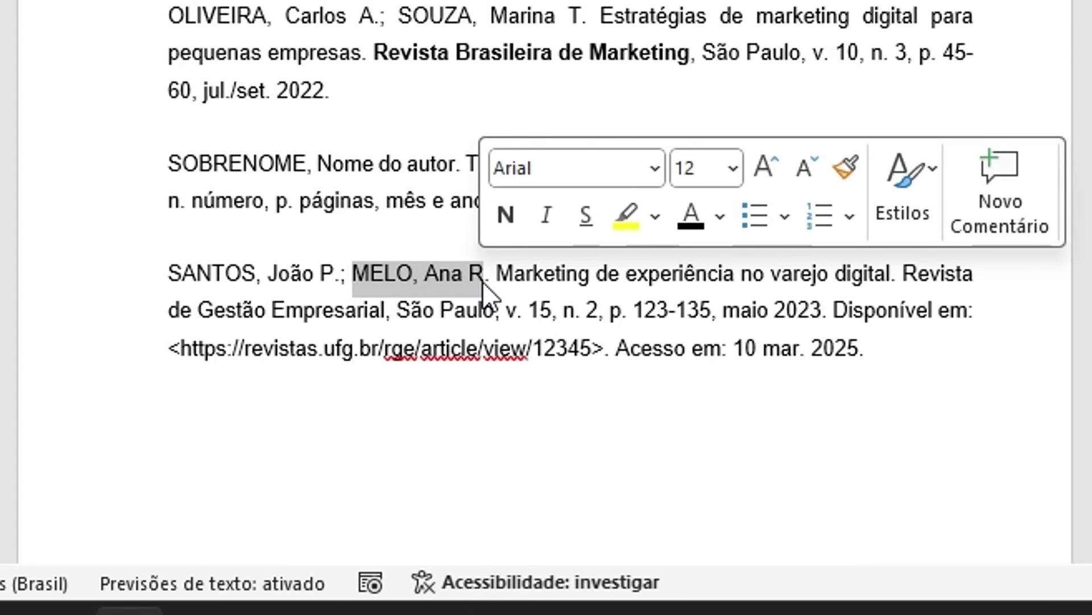
pyautogui.moveTo(499, 275); pyautogui.dragTo(390, 324)
pyautogui.click(909, 279)
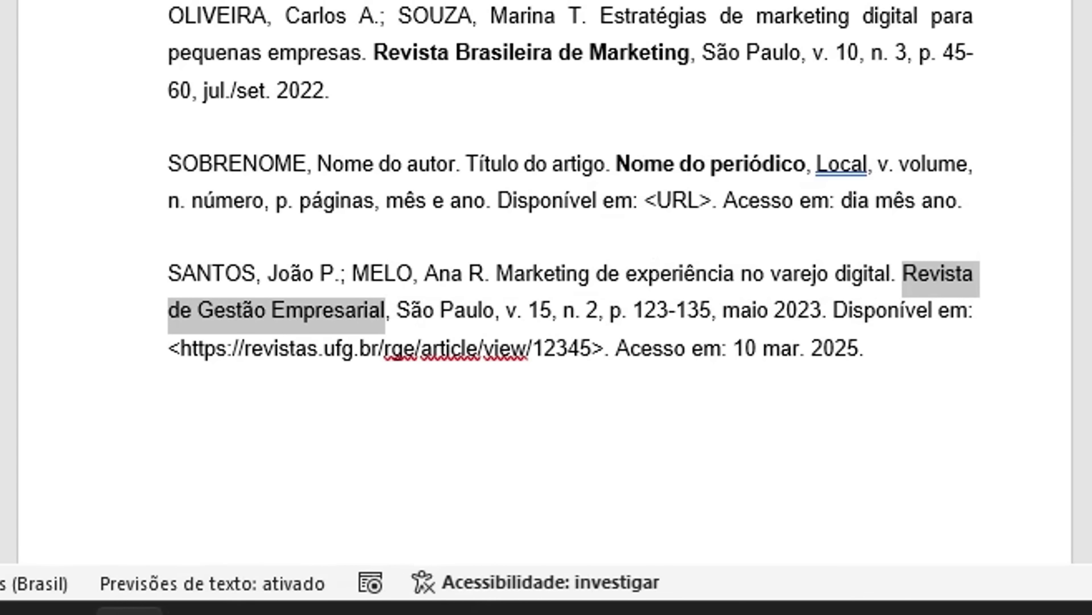
pyautogui.hotkey('ctrl', 'n')
pyautogui.click(465, 310)
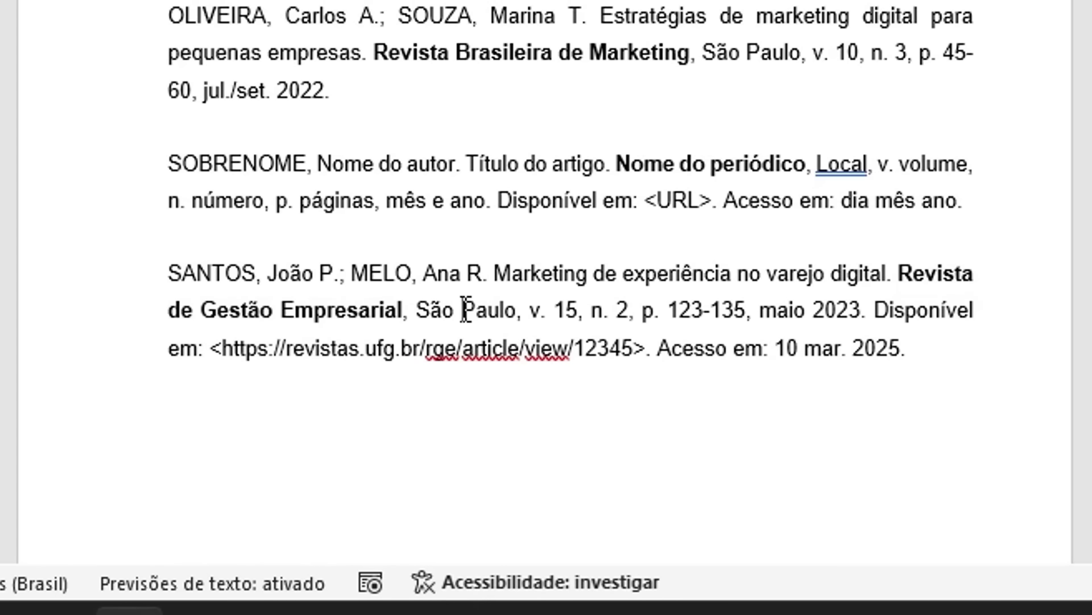
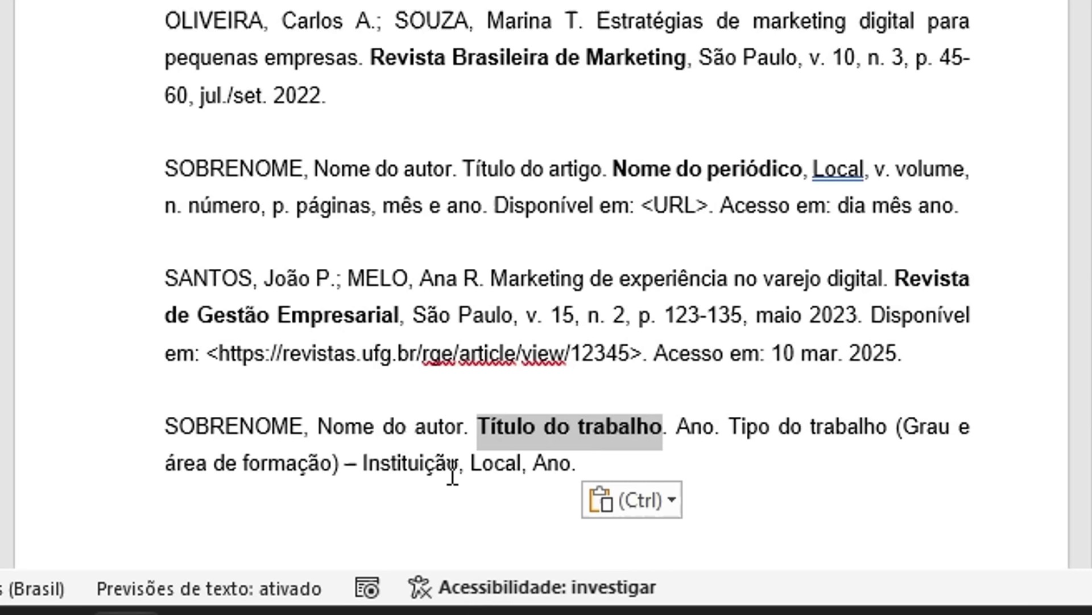
# Add the example monograph reference "Marketing digital para microempreendedores individuais: estratégias e desafios", 2022, Bacharelado em Administração, Universidade de São Paulo.
pyautogui.click(592, 461)
pyautogui.press('Return')
pyautogui.press('Return')
pyautogui.write('SILVA, Mariana A. Marketing digital para microempreendedores individuais: estratégias e desafios. 2022. Monografia (Bacharelado em Administração) – Universidade de São Paulo, São Paulo, 2022.')
pyautogui.moveTo(161, 412); pyautogui.dragTo(605, 455)
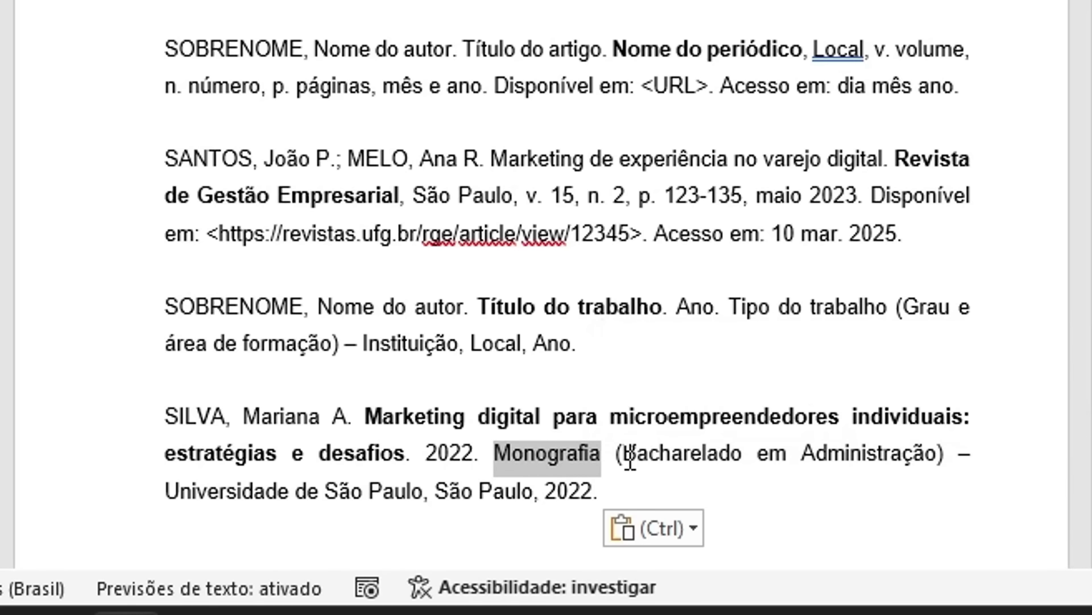
pyautogui.moveTo(630, 460); pyautogui.dragTo(917, 462)
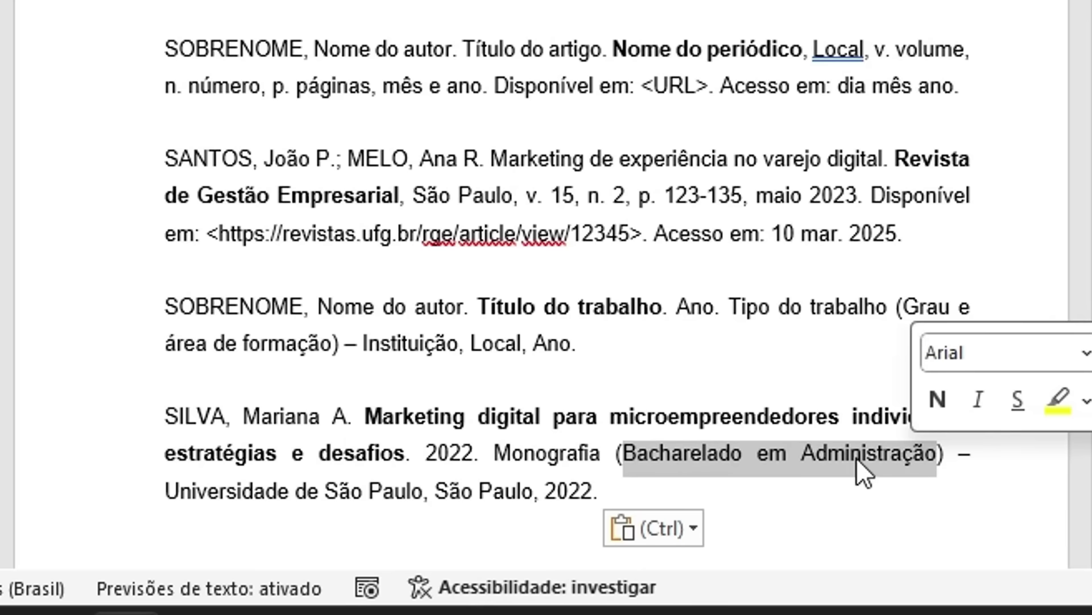
pyautogui.click(411, 491)
pyautogui.moveTo(165, 490); pyautogui.dragTo(421, 504)
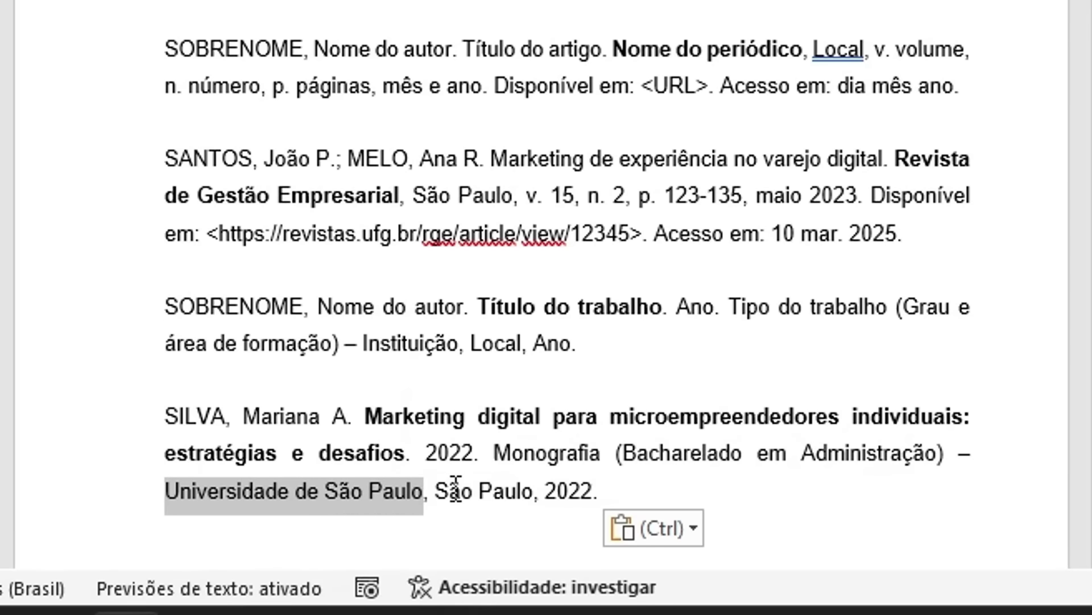
# Add a bold-titled web-page template: "AUTOR (pessoa física ou jurídica). Título da página ou do documento. Ano. Disponível em: <URL>. Acesso em: dia mês ano.".
pyautogui.click(581, 505)
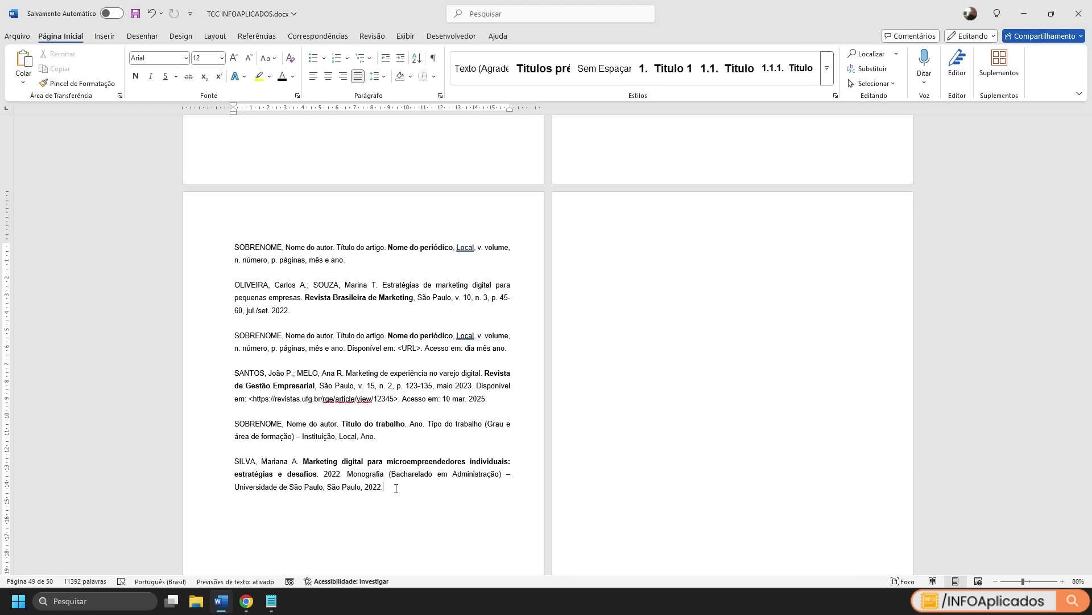
pyautogui.write('AUTOR (pessoa física ou jurídica). Título da página ou do documento. Ano. Disponível em: <URL>. Acesso em: dia mês ano.')
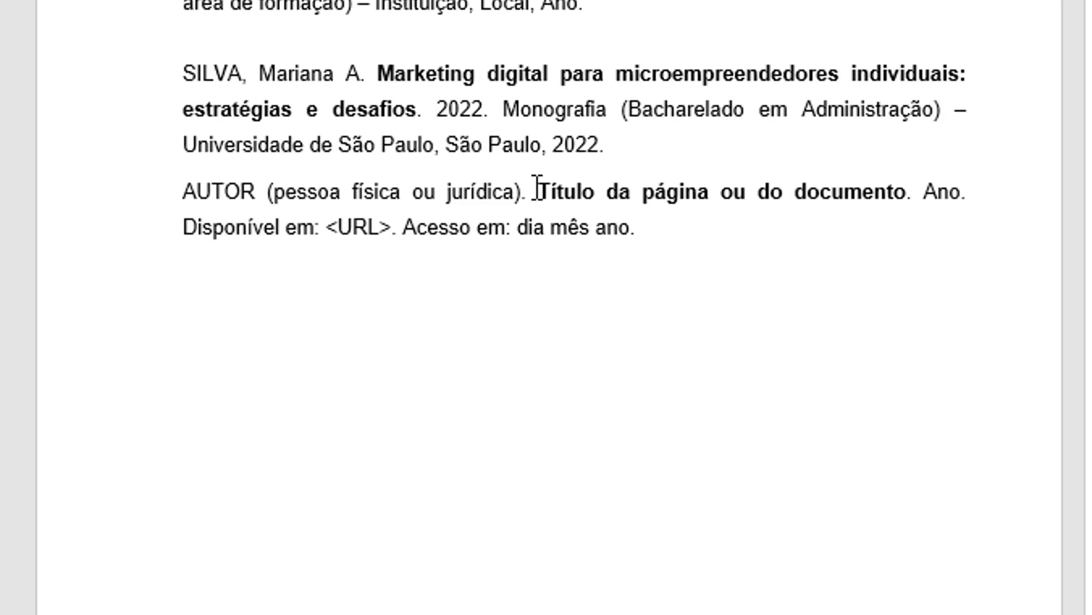
pyautogui.moveTo(540, 191); pyautogui.dragTo(912, 189)
pyautogui.click(929, 194)
pyautogui.click(336, 230)
pyautogui.moveTo(336, 230); pyautogui.dragTo(329, 232)
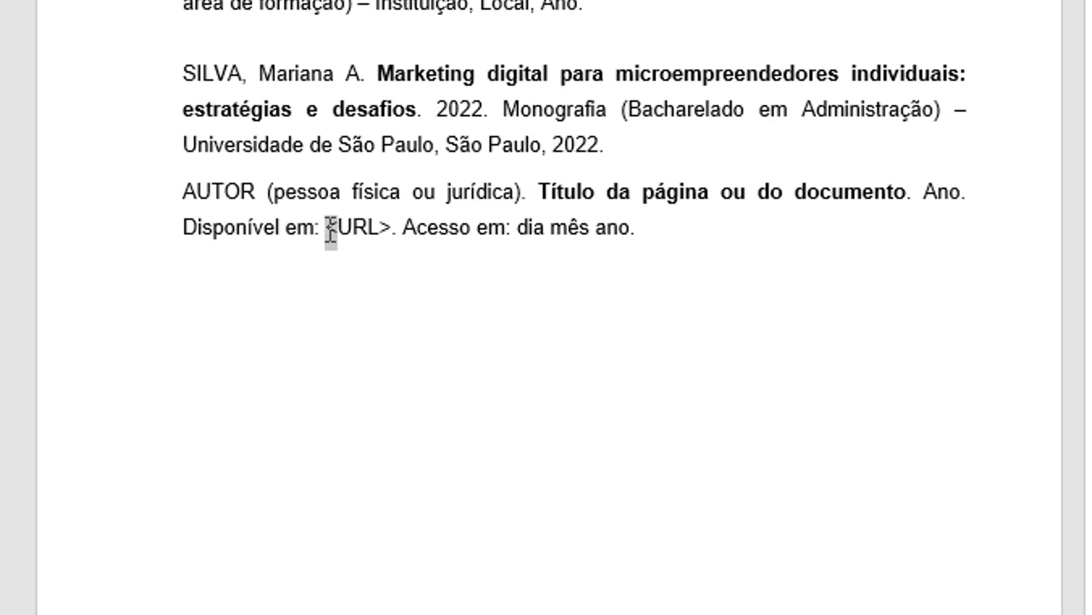
pyautogui.click(379, 229)
pyautogui.moveTo(405, 231); pyautogui.dragTo(512, 239)
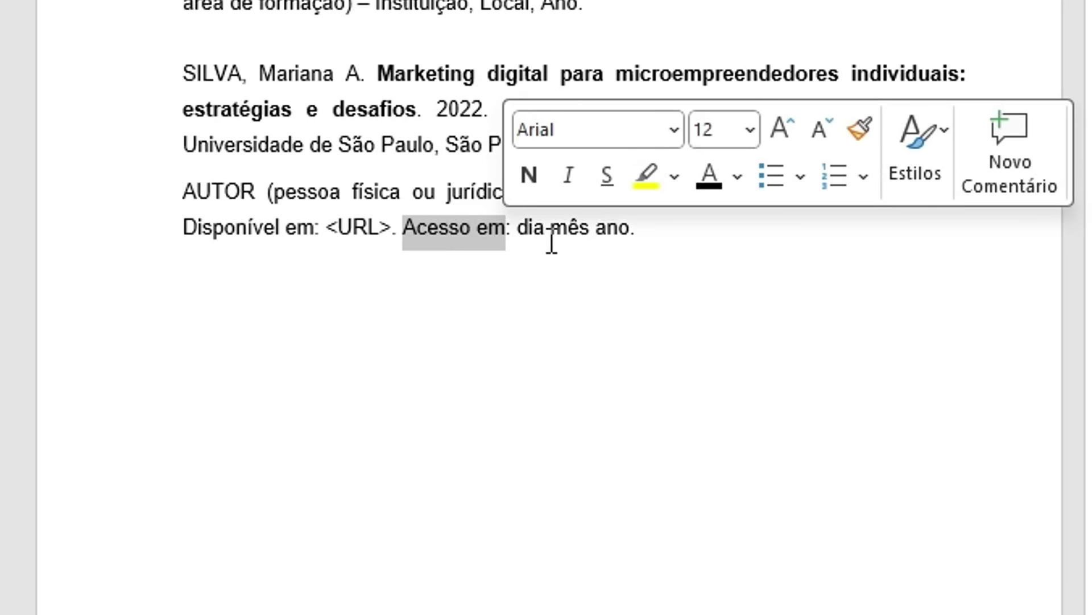
pyautogui.click(661, 235)
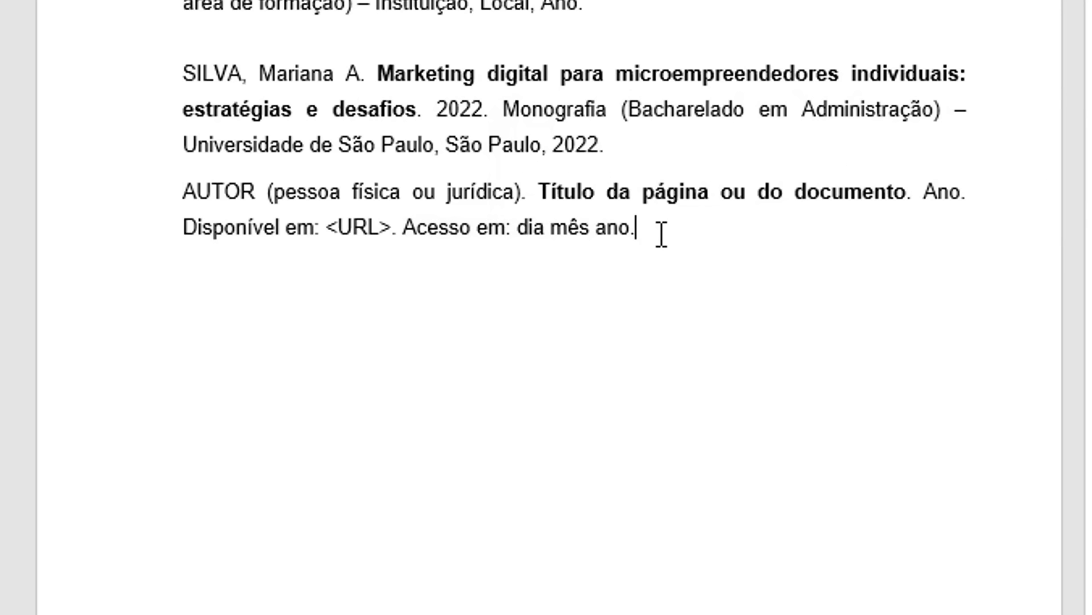
pyautogui.press('Return')
pyautogui.write('BRASIL. Ministério da Educação. Diretrizes curriculares nacionais para o ensino médio. 2021. Disponível em: <http://portal.mec.gov.br/educacao-basica>. Acesso em: 10 mar. 2025.')
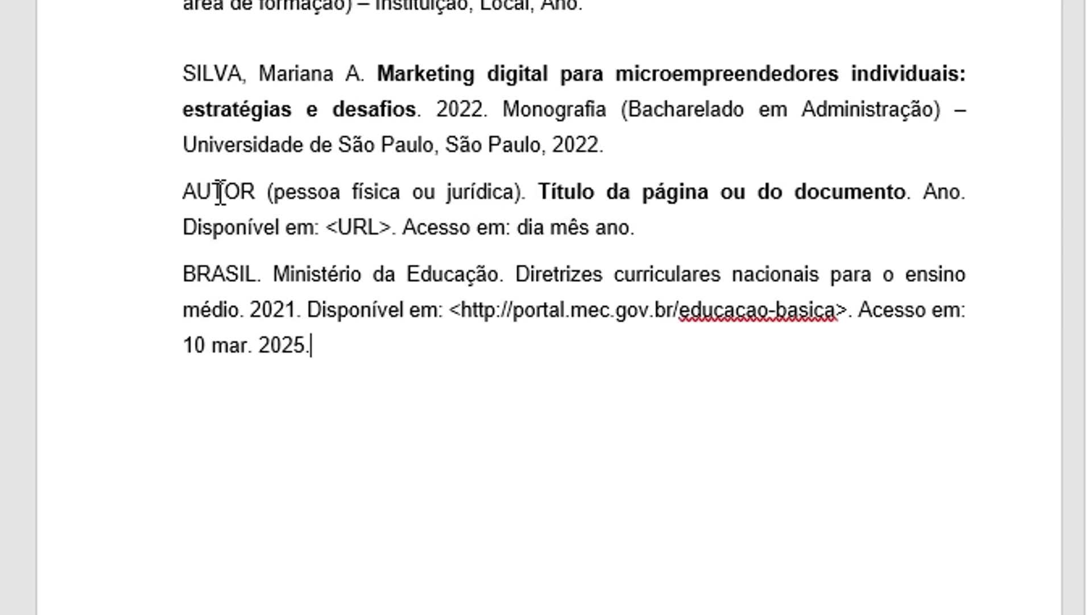
pyautogui.moveTo(185, 274); pyautogui.dragTo(268, 274)
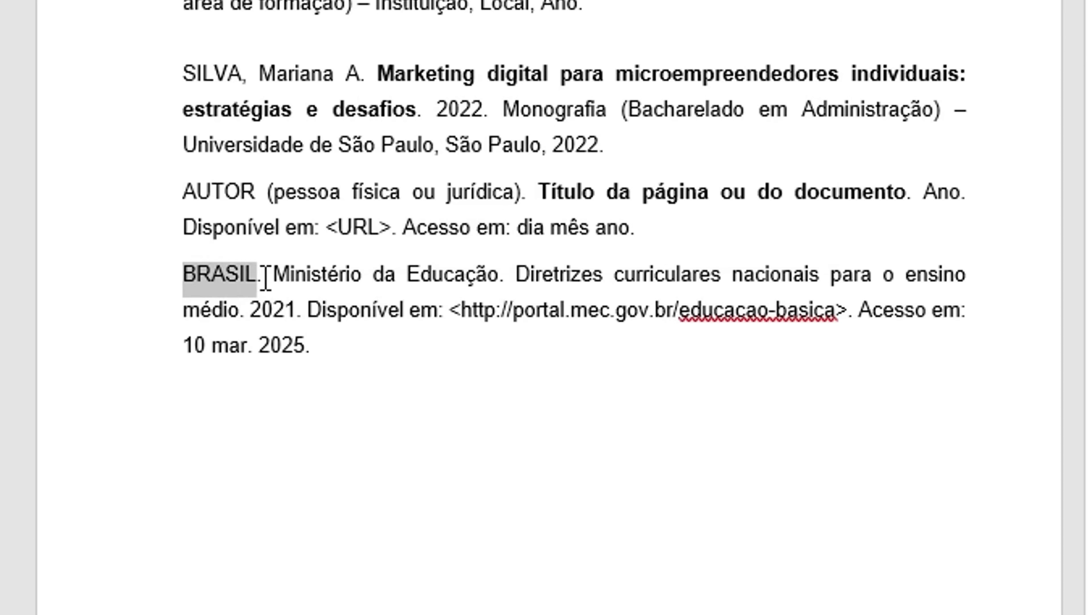
pyautogui.click(322, 274)
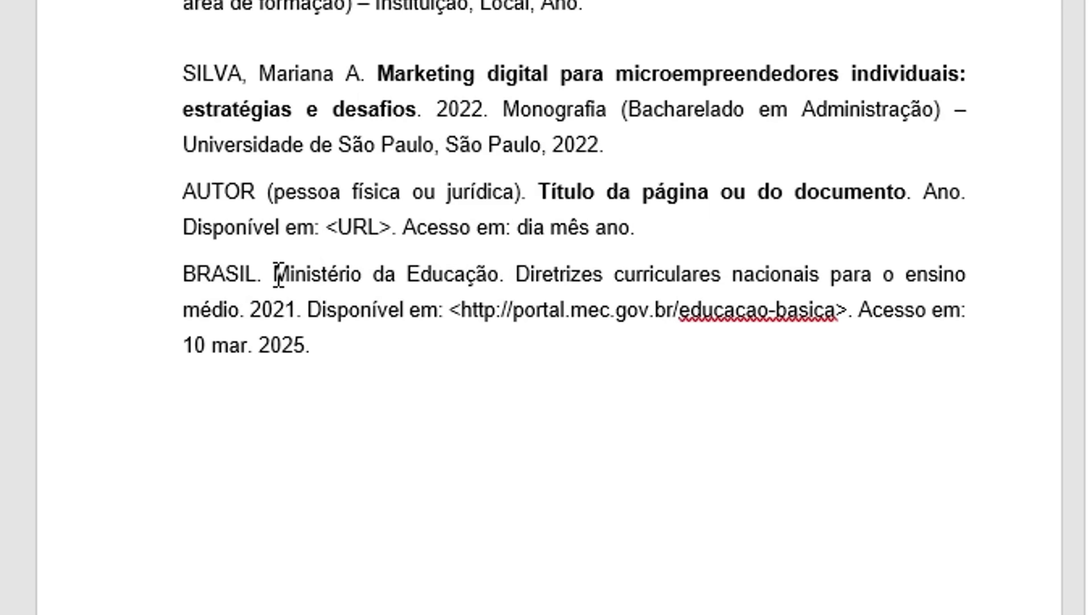
pyautogui.moveTo(276, 274); pyautogui.dragTo(249, 313)
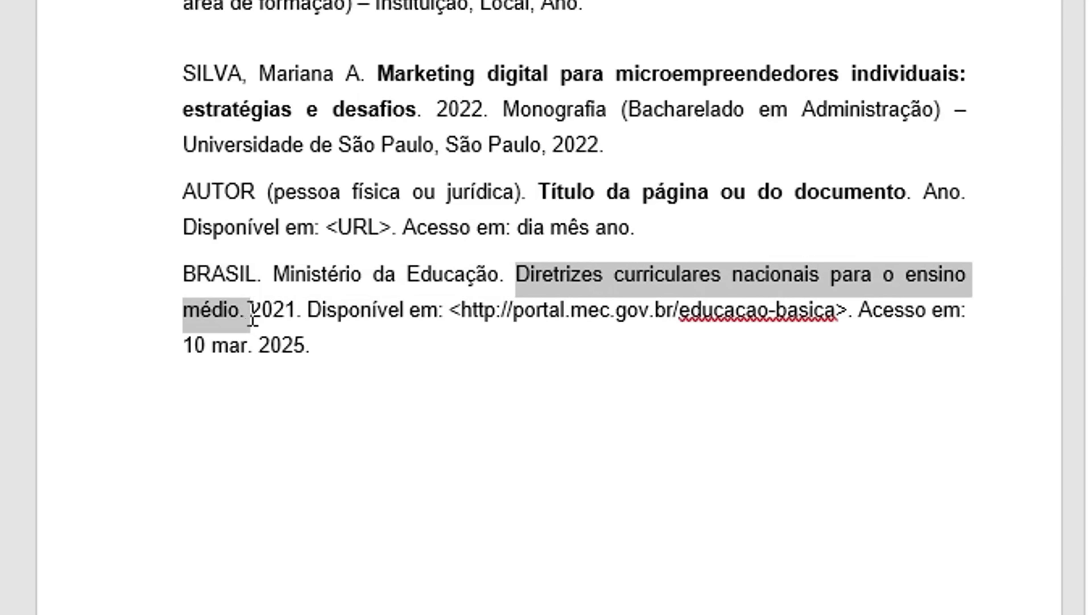
pyautogui.hotkey('ctrl', 'n')
pyautogui.click(281, 312)
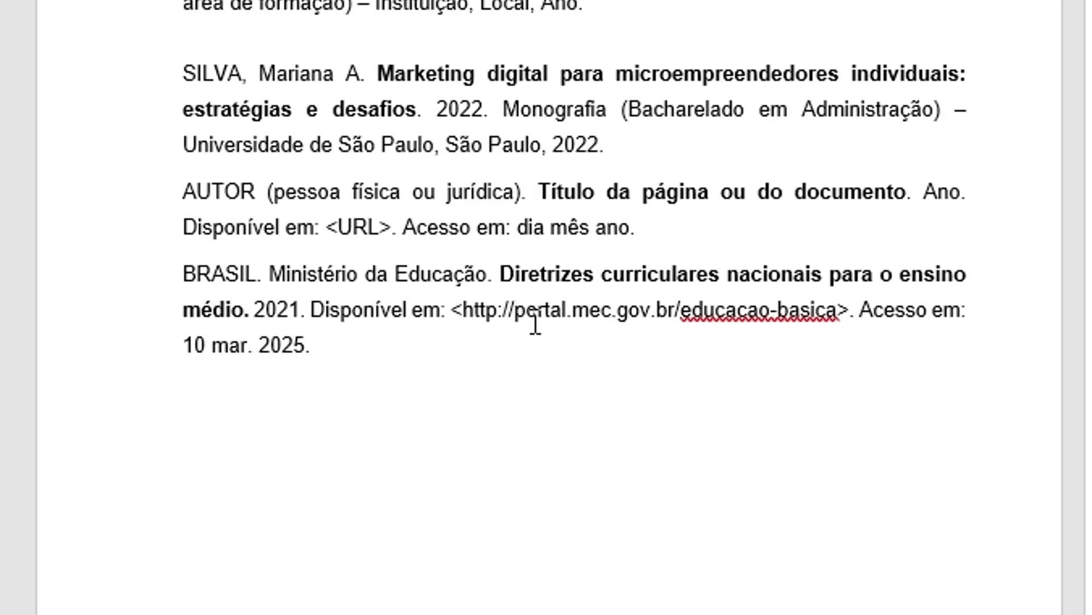
pyautogui.doubleClick(458, 310)
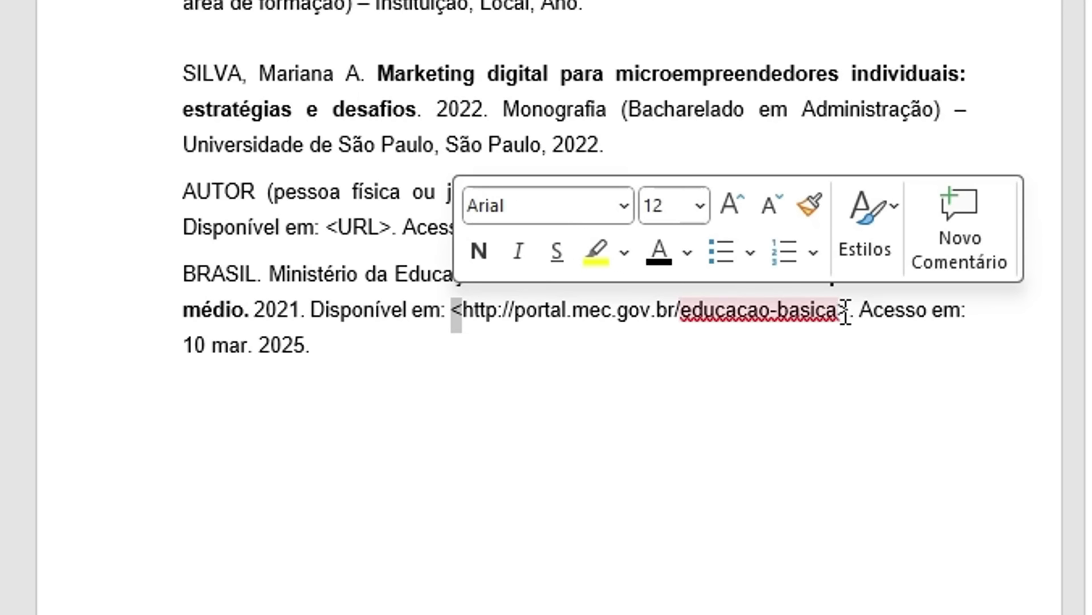
pyautogui.moveTo(861, 310); pyautogui.dragTo(963, 341)
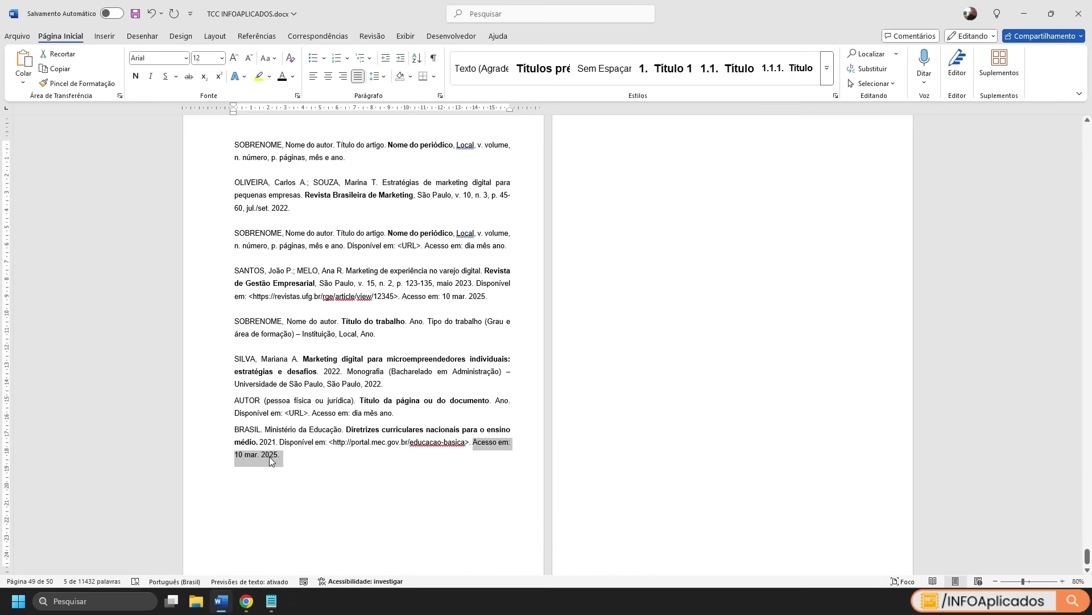
pyautogui.click(331, 373)
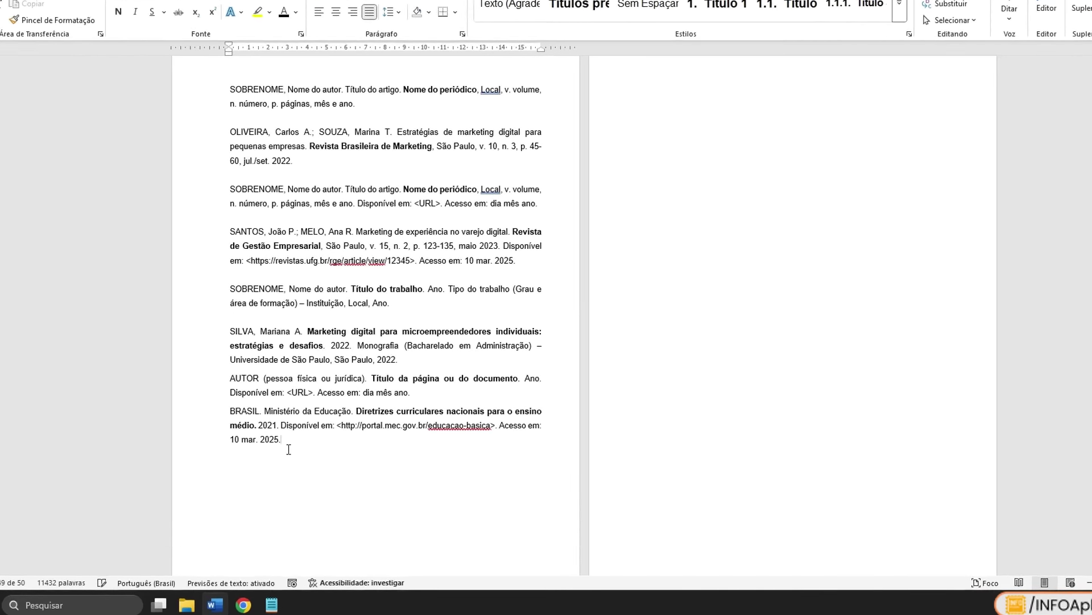
# Add the law template "PAÍS ou entidade responsável. Título da lei ou norma, número, data (dia, mês e ano). Dados da publicação.", bolding title through date.
pyautogui.press('Return')
pyautogui.write('PAIS ou entidade responsável. Título da lei ou norma, número, data (dia, mês e ano). Dados da publicação.')
pyautogui.click(205, 278)
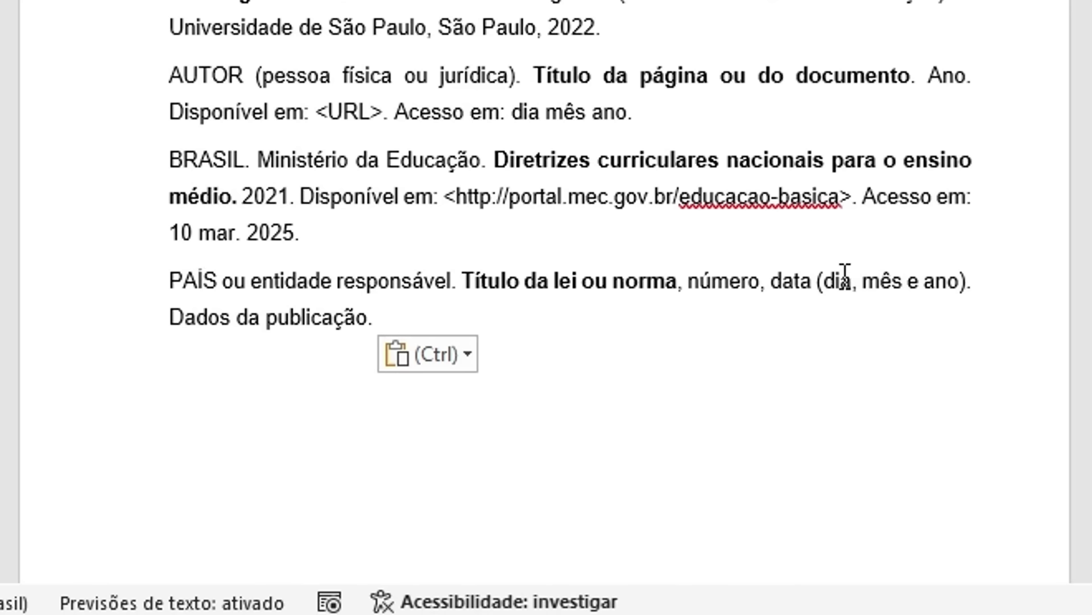
pyautogui.moveTo(464, 278); pyautogui.dragTo(978, 276)
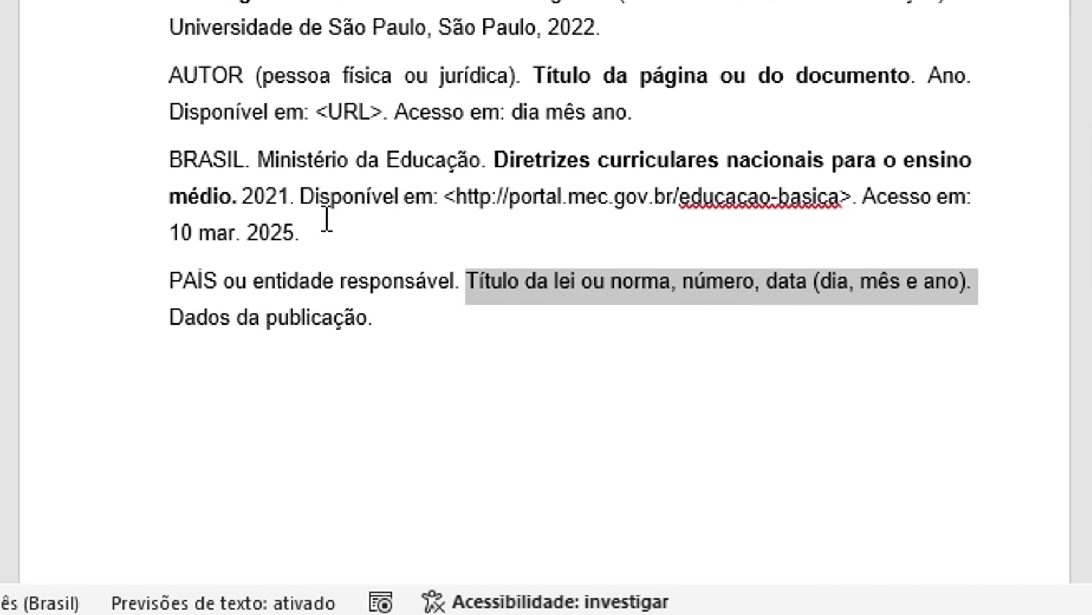
pyautogui.hotkey('ctrl', 'b')
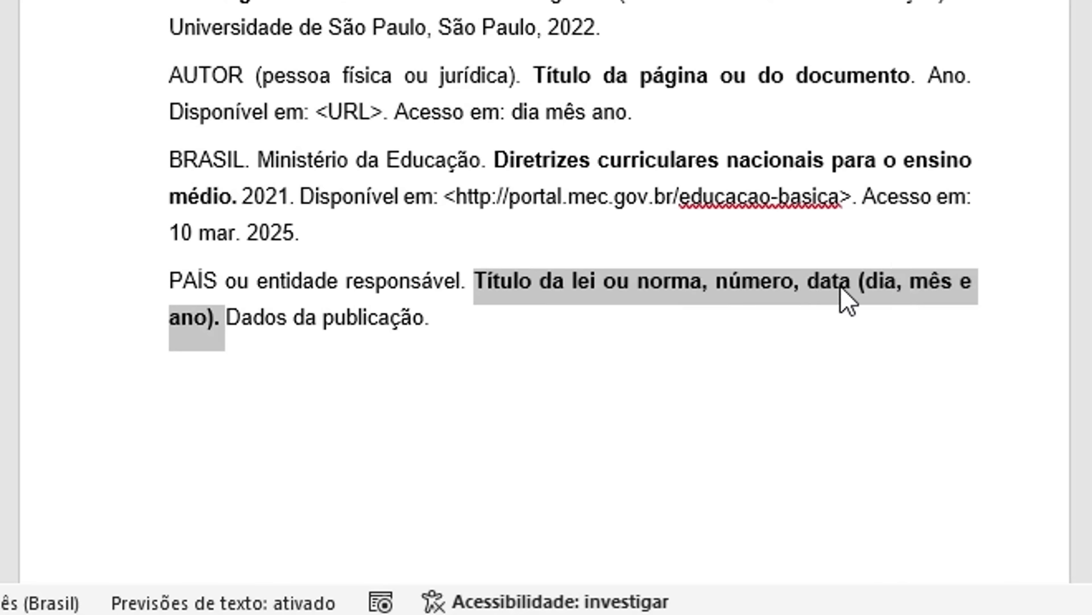
pyautogui.press('End')
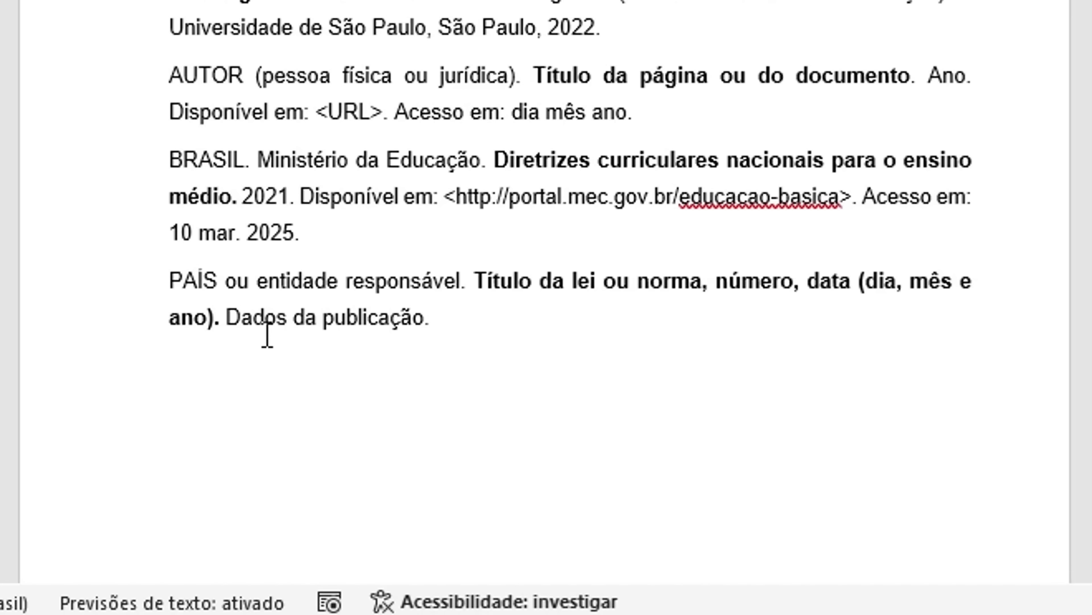
# Add the example law reference "BRASIL. Lei nº 13.709, de 14 de agosto de 2018", Diário Oficial da União: seção 1, Brasília, DF, 15 ago. 2018.
pyautogui.press('Return')
pyautogui.write('BRASIL. Lei nº 13.709, de 14 de agosto de 2018. Dispõe sobre a proteção de dados pessoais. Diário Oficial da União: seção 1, Brasília, DF, 15 ago. 2018.')
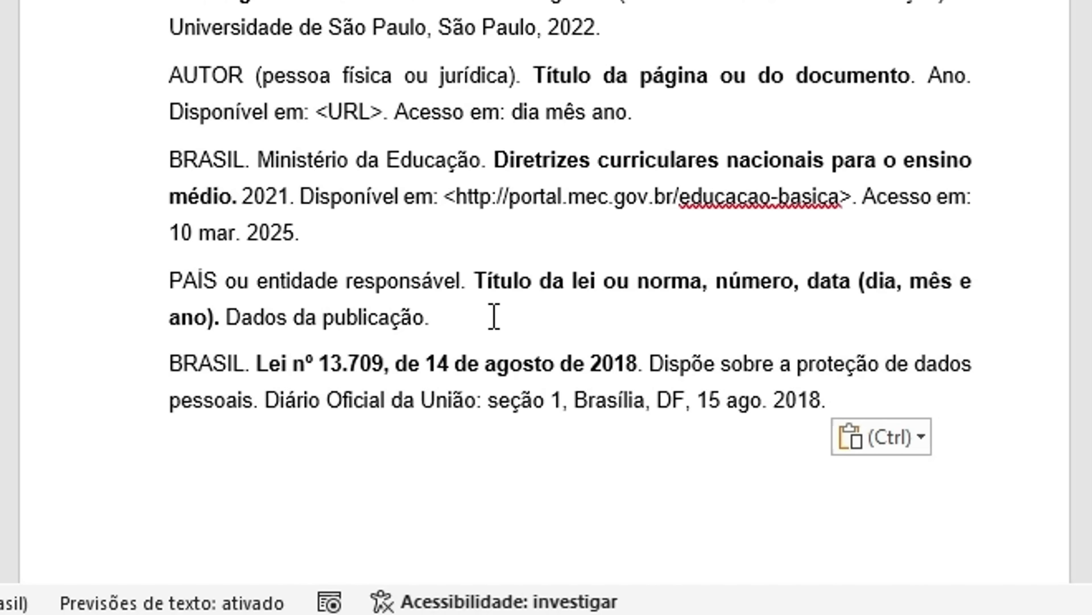
pyautogui.scroll(-3, 230, 373)
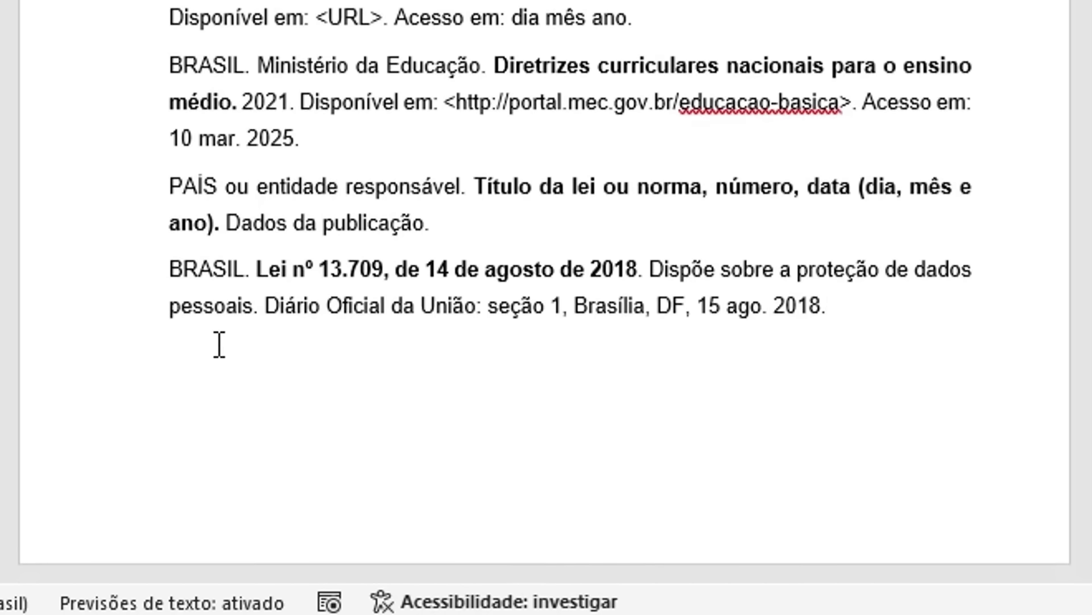
pyautogui.moveTo(171, 268); pyautogui.dragTo(259, 276)
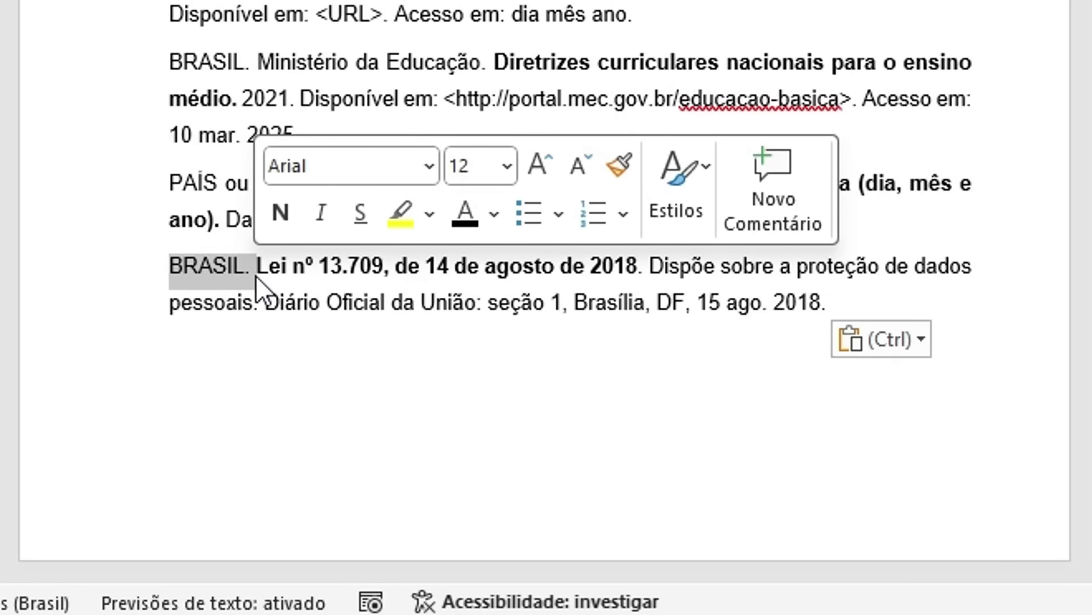
pyautogui.click(268, 267)
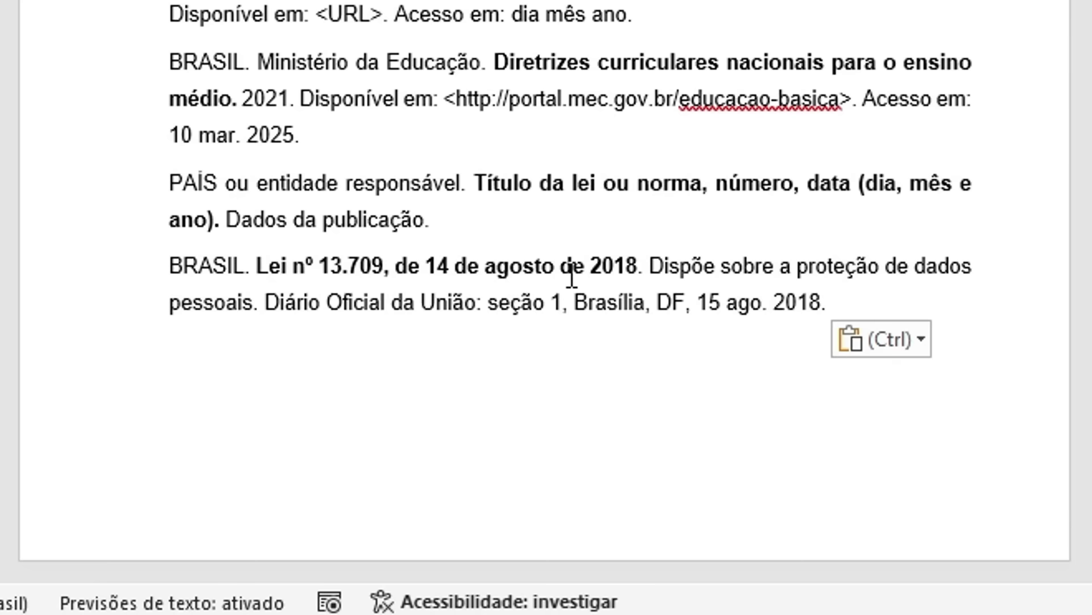
pyautogui.moveTo(259, 265); pyautogui.dragTo(630, 270)
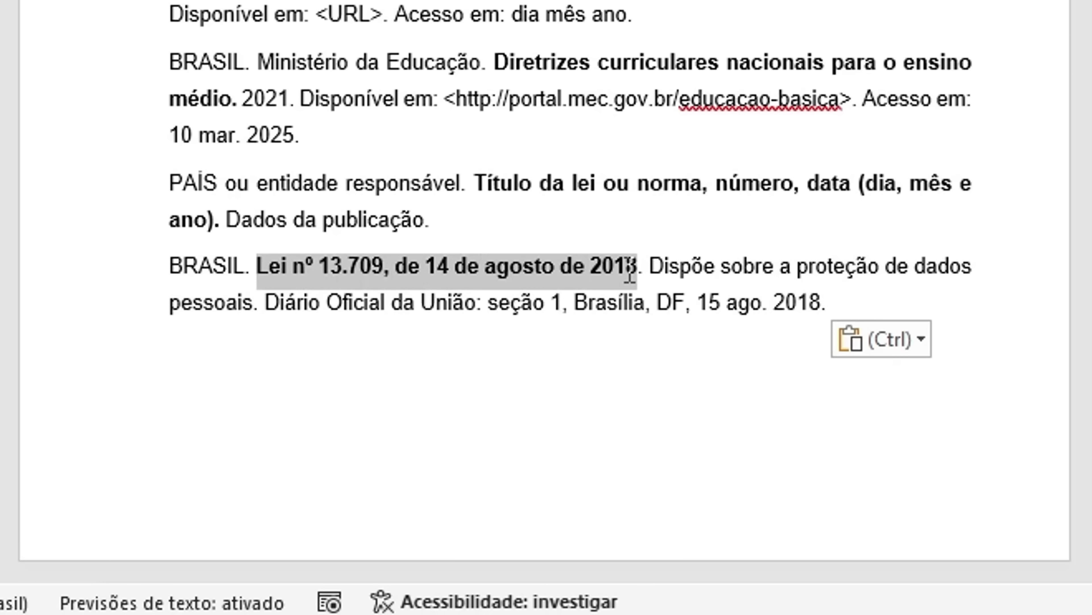
pyautogui.click(672, 272)
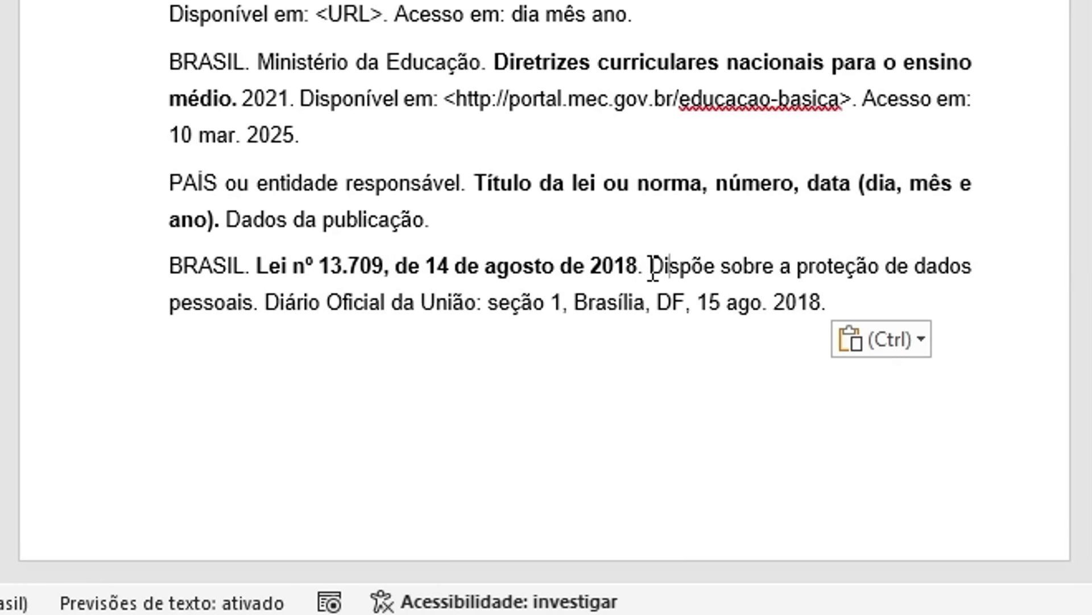
pyautogui.moveTo(653, 267); pyautogui.dragTo(838, 303)
pyautogui.click(285, 313)
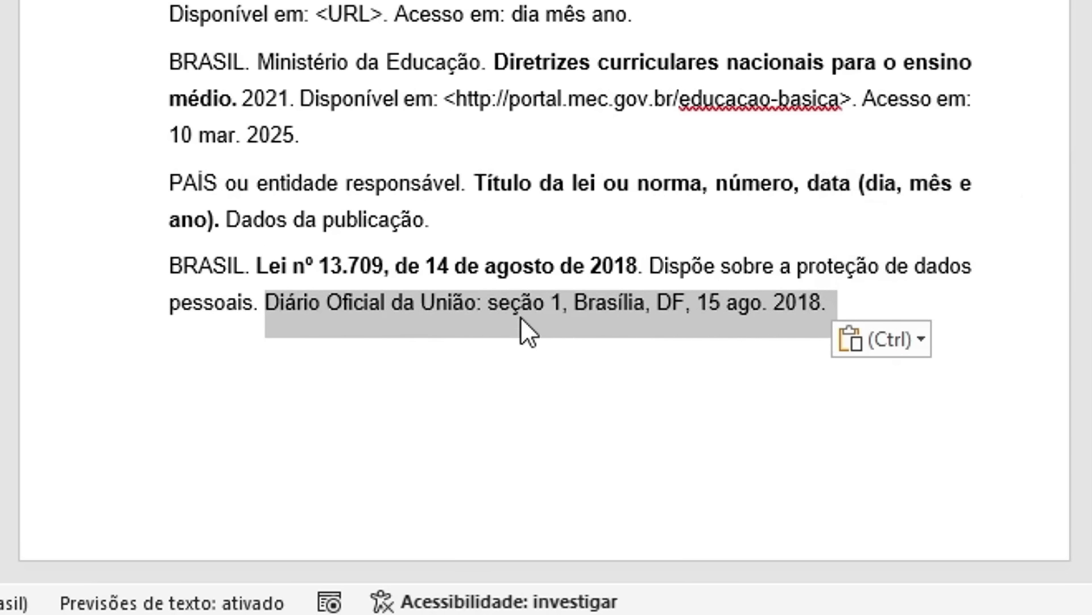
pyautogui.click(324, 320)
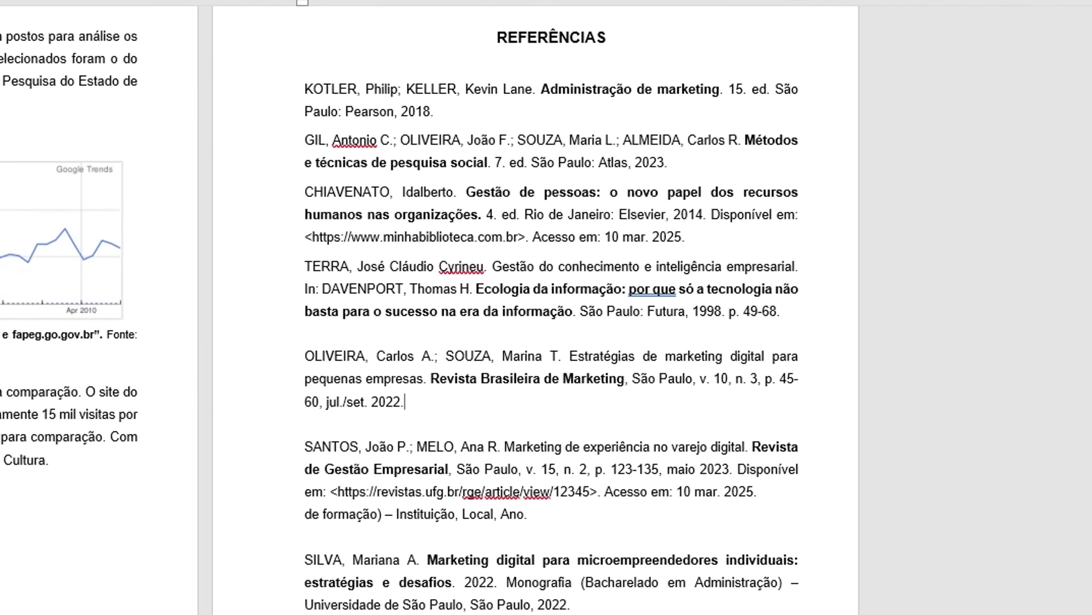
# Sort all the example references by paragraph text in ascending order and delete the blank lines below the REFERÊNCIAS heading.
pyautogui.moveTo(707, 570); pyautogui.dragTo(301, 100)
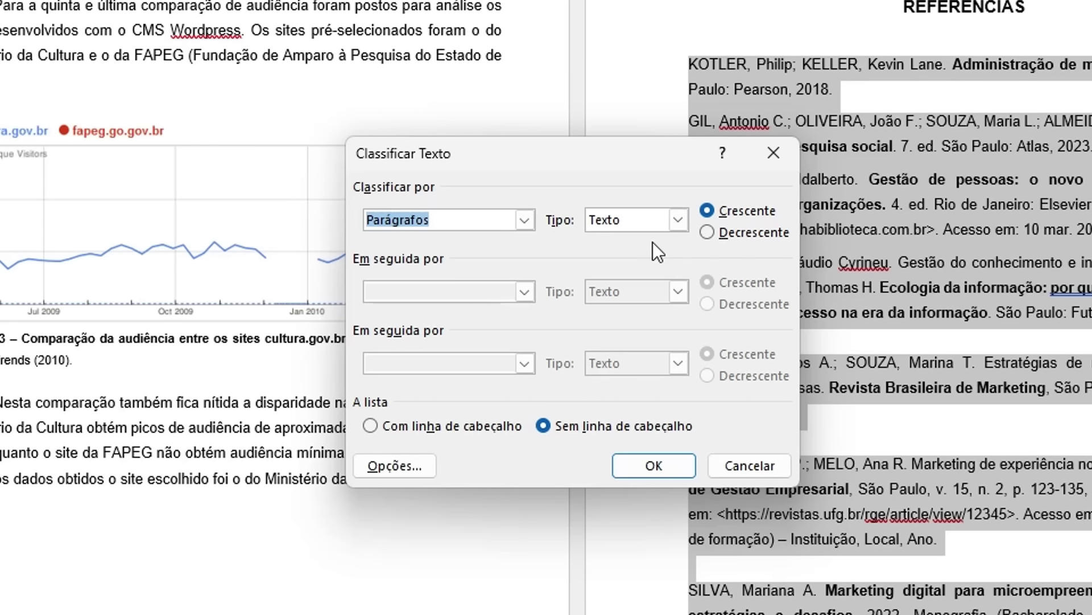
pyautogui.click(654, 465)
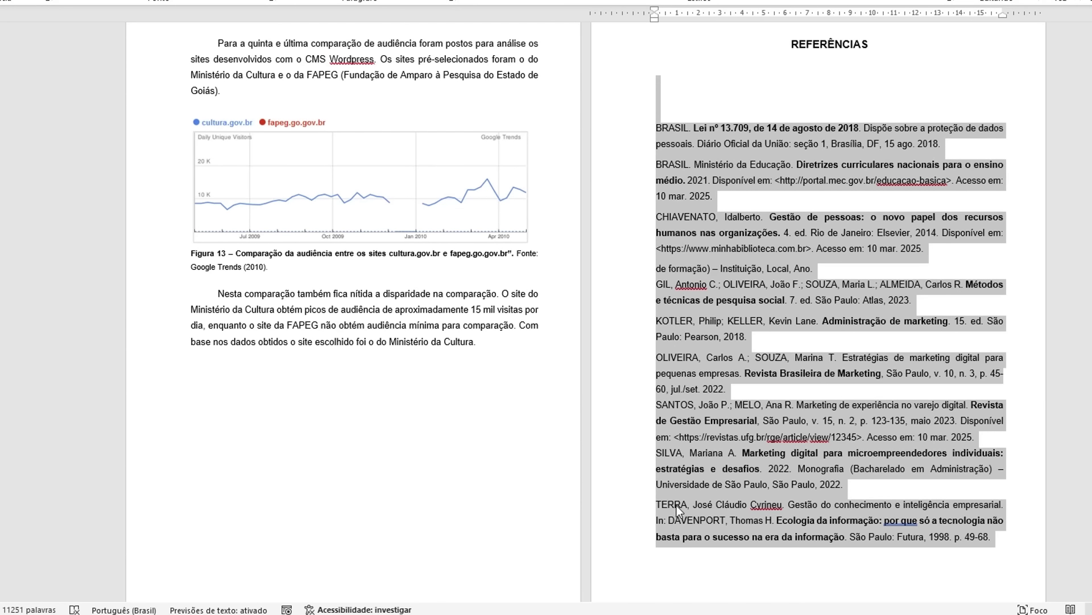
pyautogui.click(672, 80)
pyautogui.press('Delete')
pyautogui.press('Delete')
pyautogui.press('Delete')
# Try left and justified alignment on the whole sorted reference list, finishing with left alignment.
pyautogui.moveTo(657, 80); pyautogui.dragTo(992, 489)
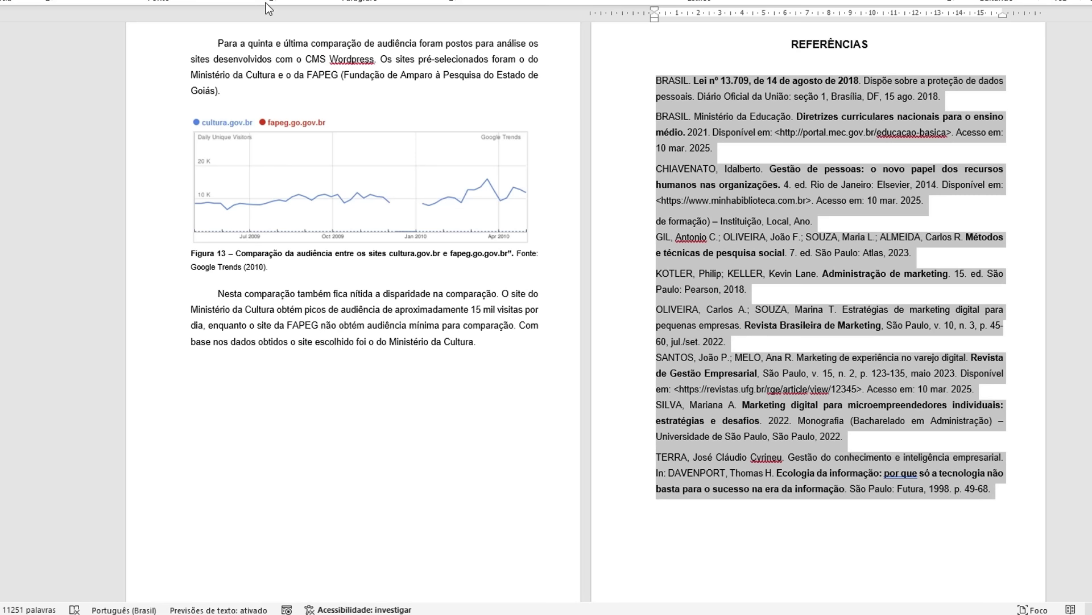
pyautogui.hotkey('ctrl', 'q')
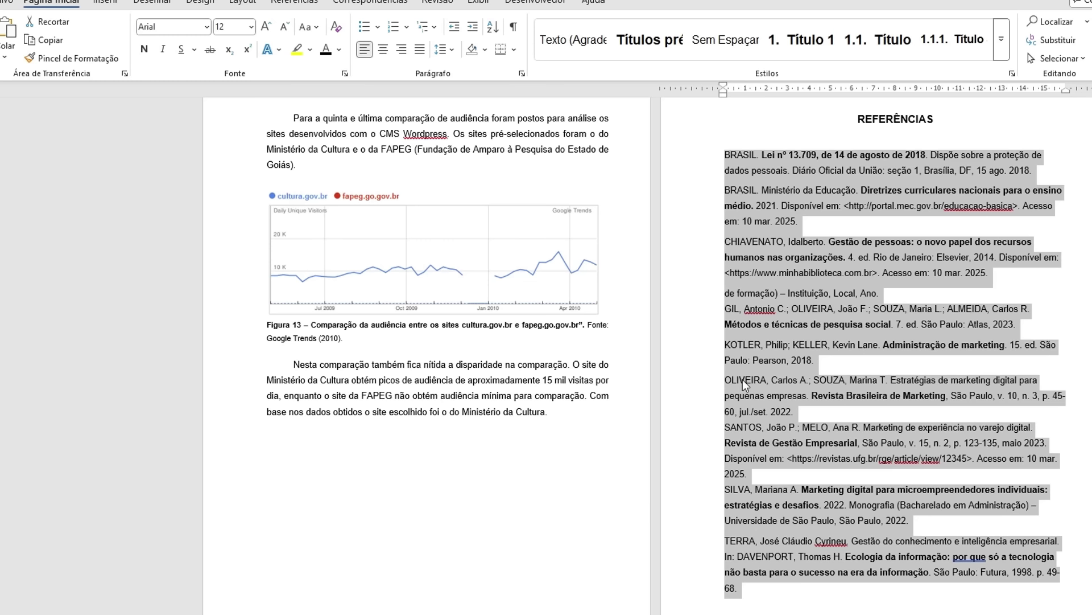
pyautogui.click(422, 54)
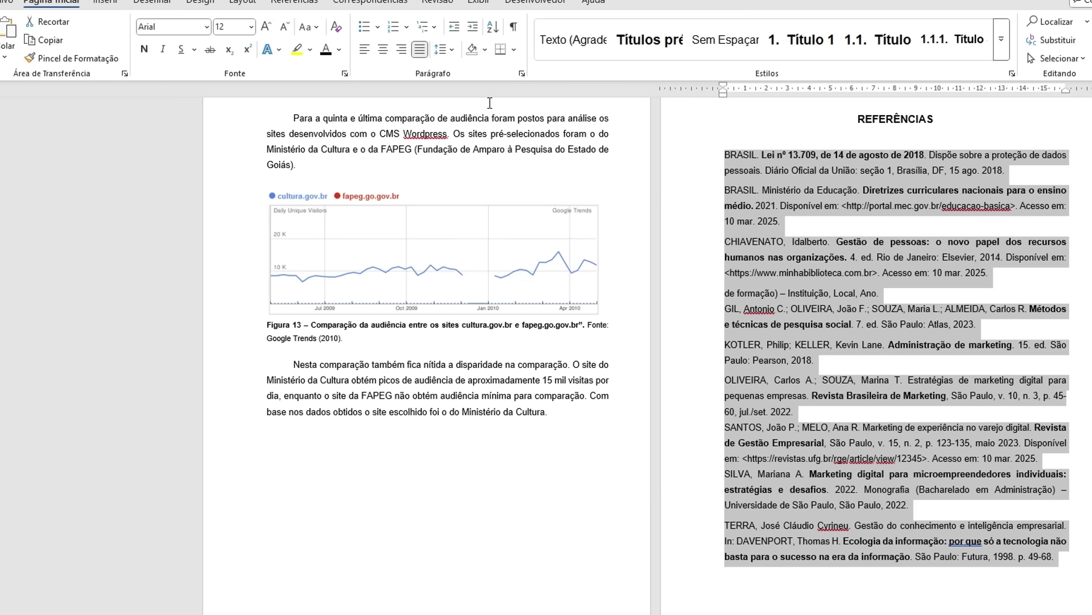
pyautogui.click(367, 52)
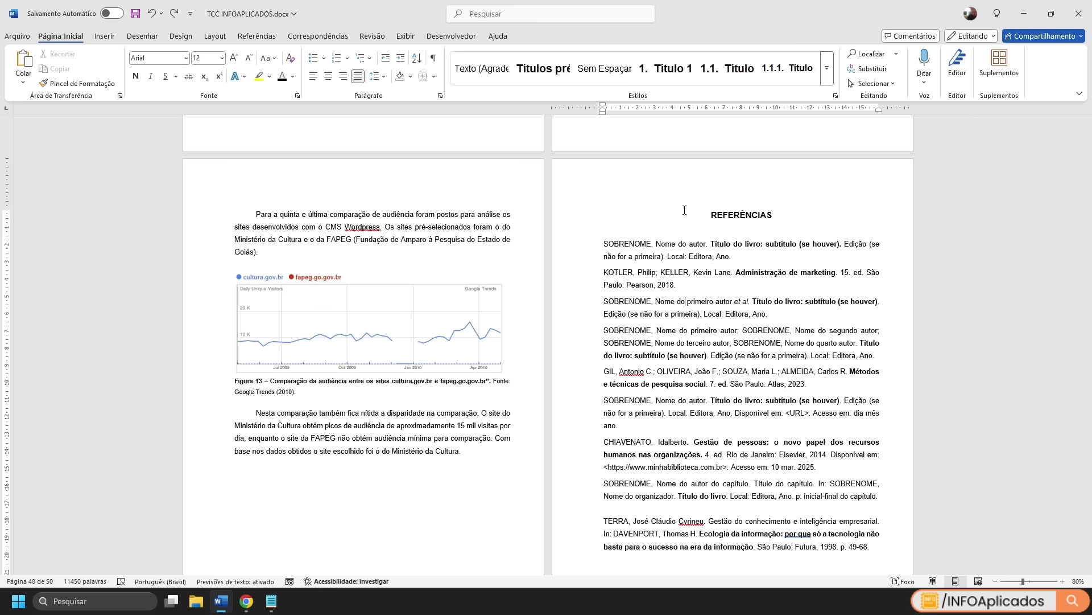
pyautogui.click(685, 210)
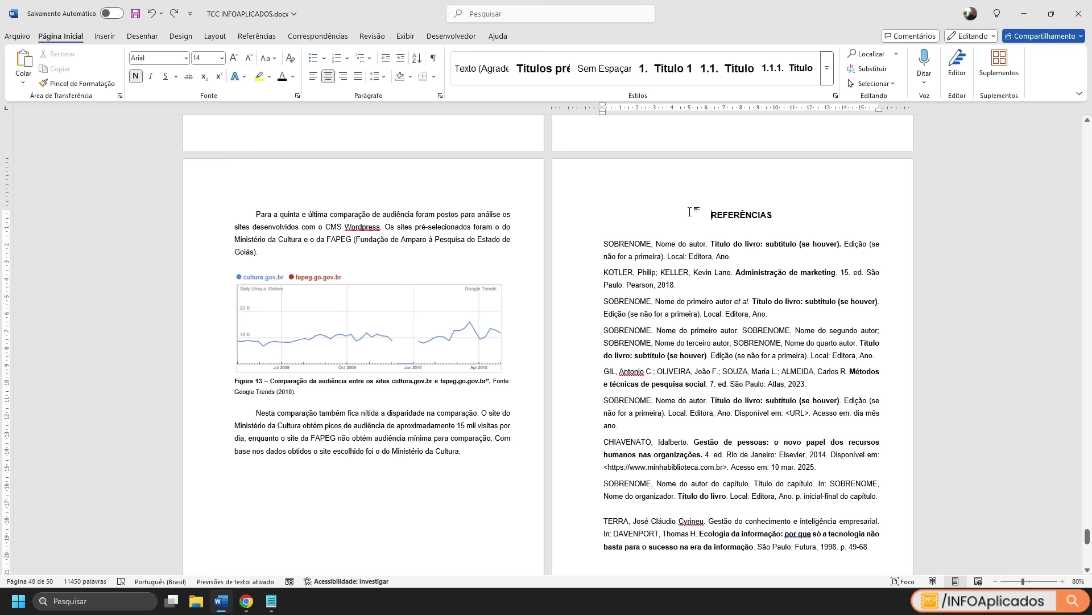
pyautogui.moveTo(690, 211); pyautogui.dragTo(484, 486)
pyautogui.scroll(-6, 788, 275)
pyautogui.scroll(-5, 596, 361)
pyautogui.scroll(-1, 489, 483)
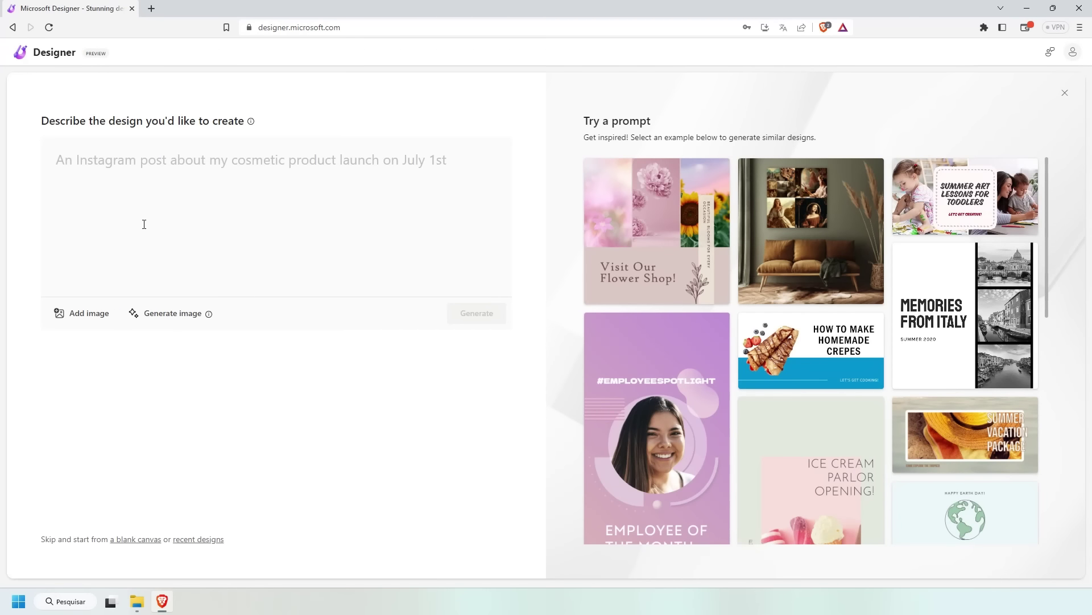
# In Microsoft Designer, customize a design from the prompt "Um post para o Instagram promovendo um produto da minha loja" and apply the blue halftone idea.
pyautogui.write('Um post para o Instagram promovendo um produto da minha loja')
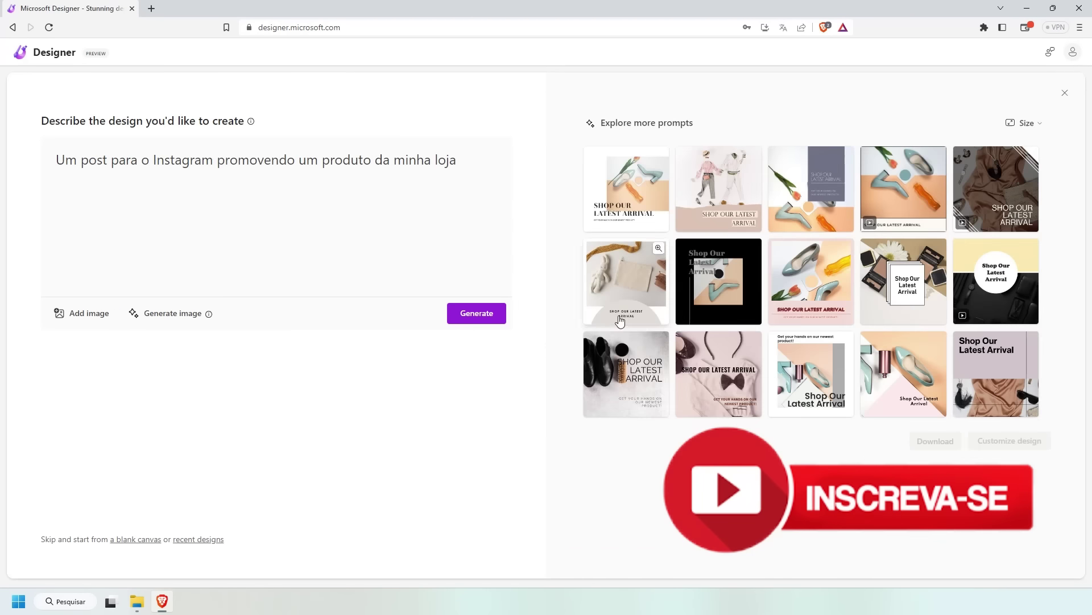
pyautogui.click(1007, 440)
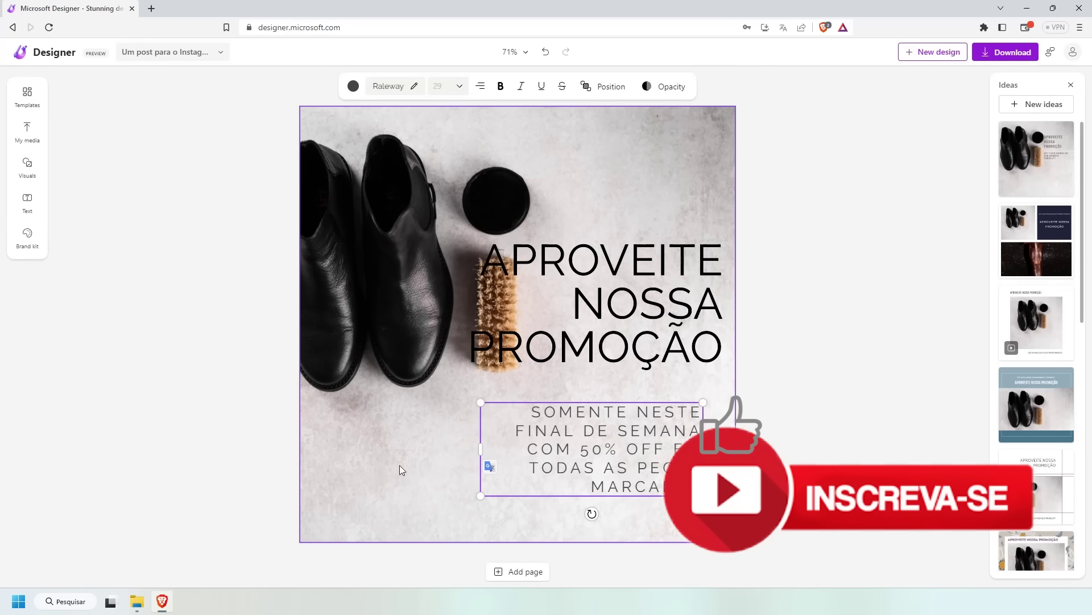
pyautogui.scroll(-10, 1037, 273)
pyautogui.click(1038, 450)
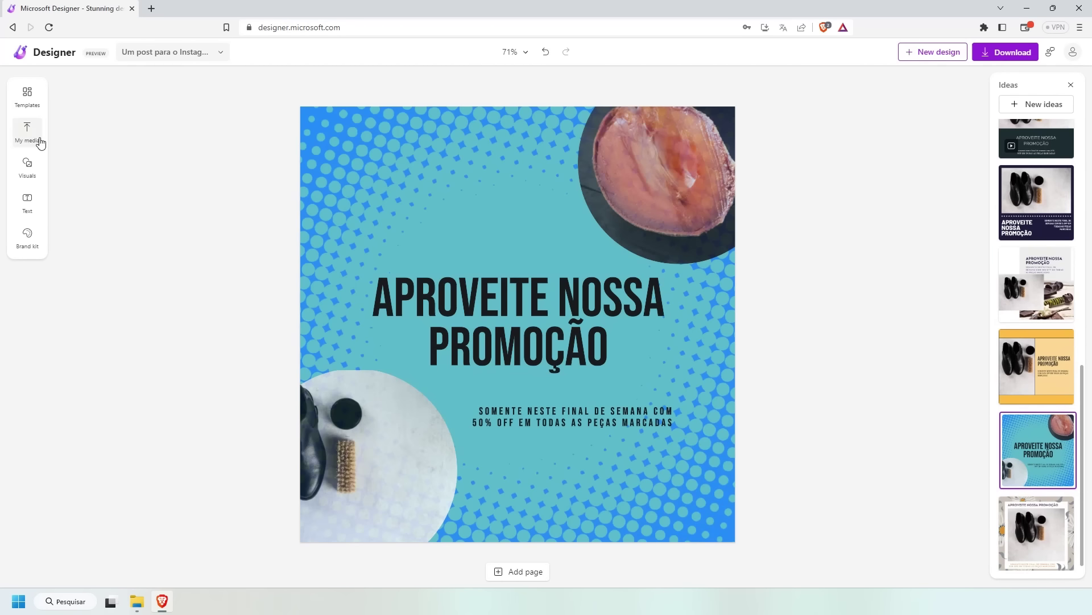